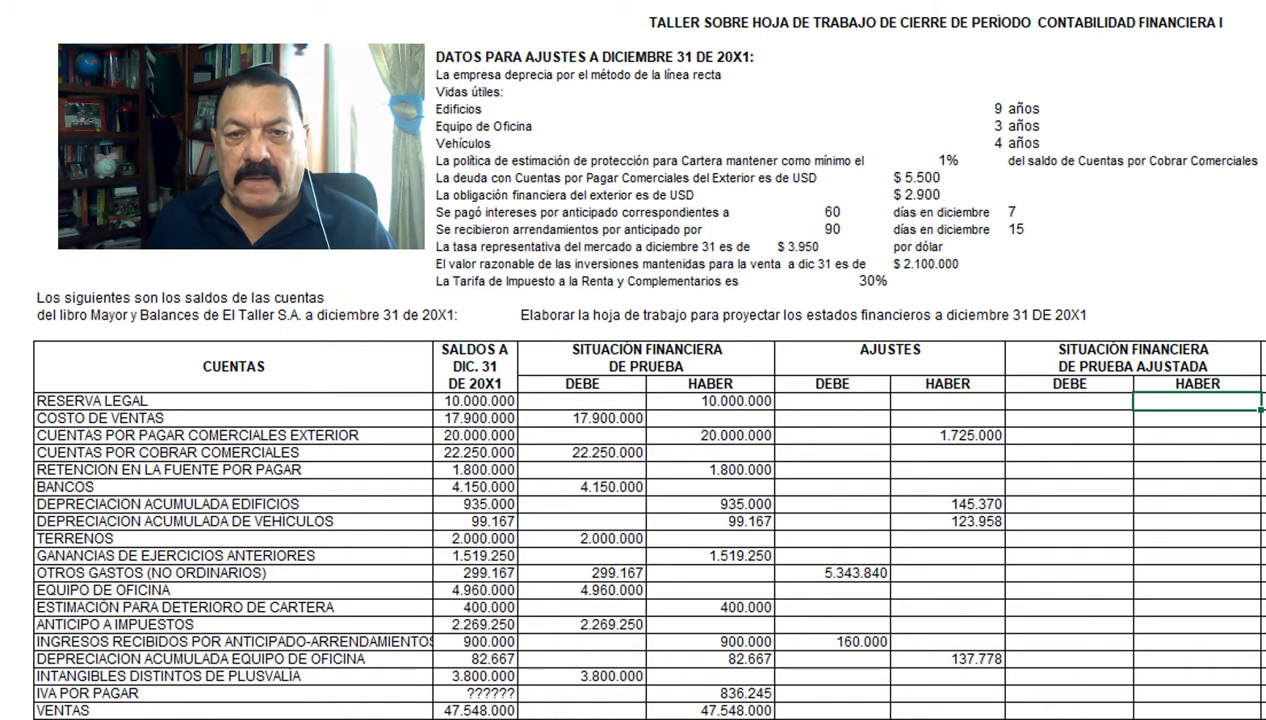
# Step: Fill the adjusted trial balance: Reserva legal 10.000.000 and Cuentas por pagar exterior 21.725.000 in Haber, Costo de ventas 17.900.000 and Cuentas por cobrar 22.250.000 in Debe
pyautogui.write('10.000.000')
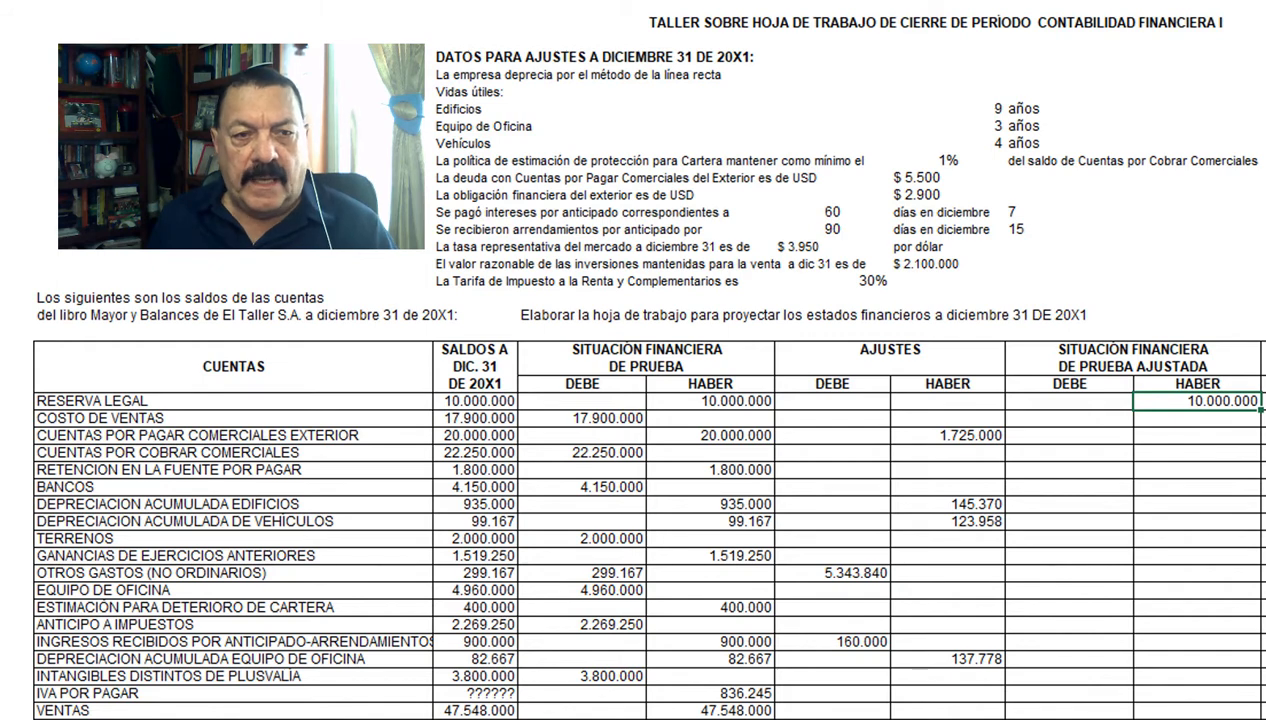
pyautogui.hotkey('ctrl', 'y')
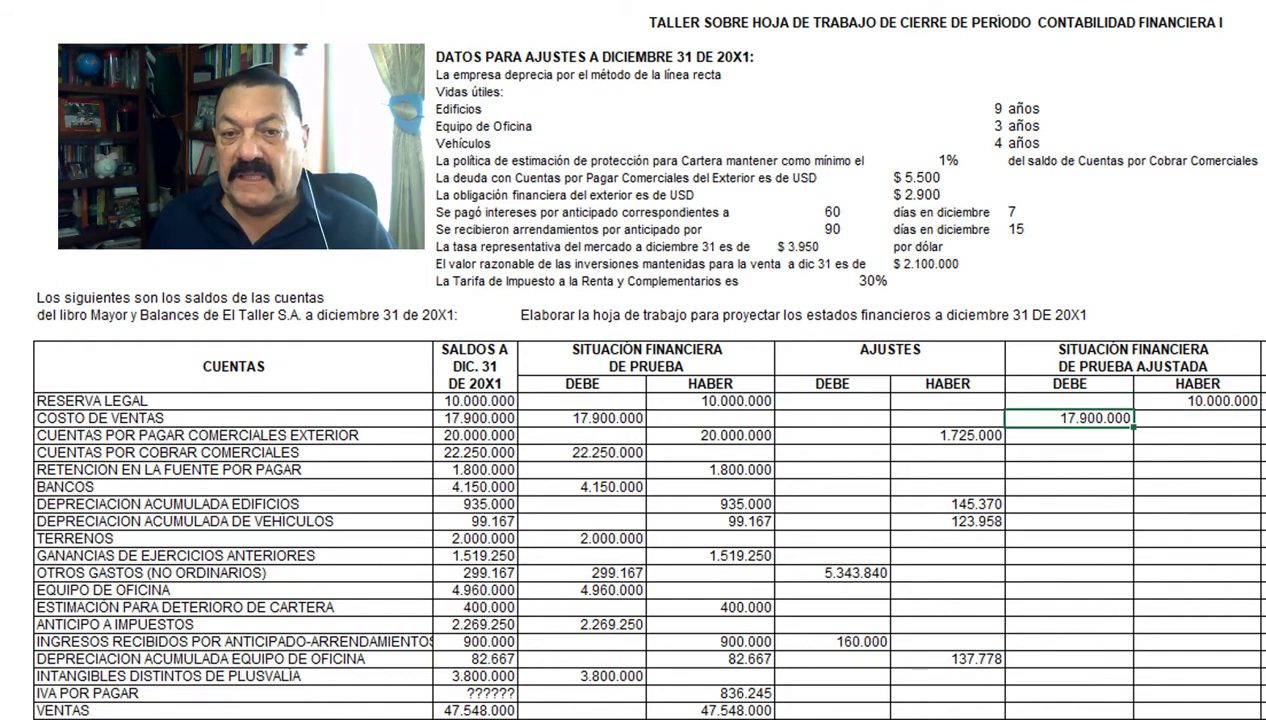
pyautogui.hotkey('ctrl', 'y')
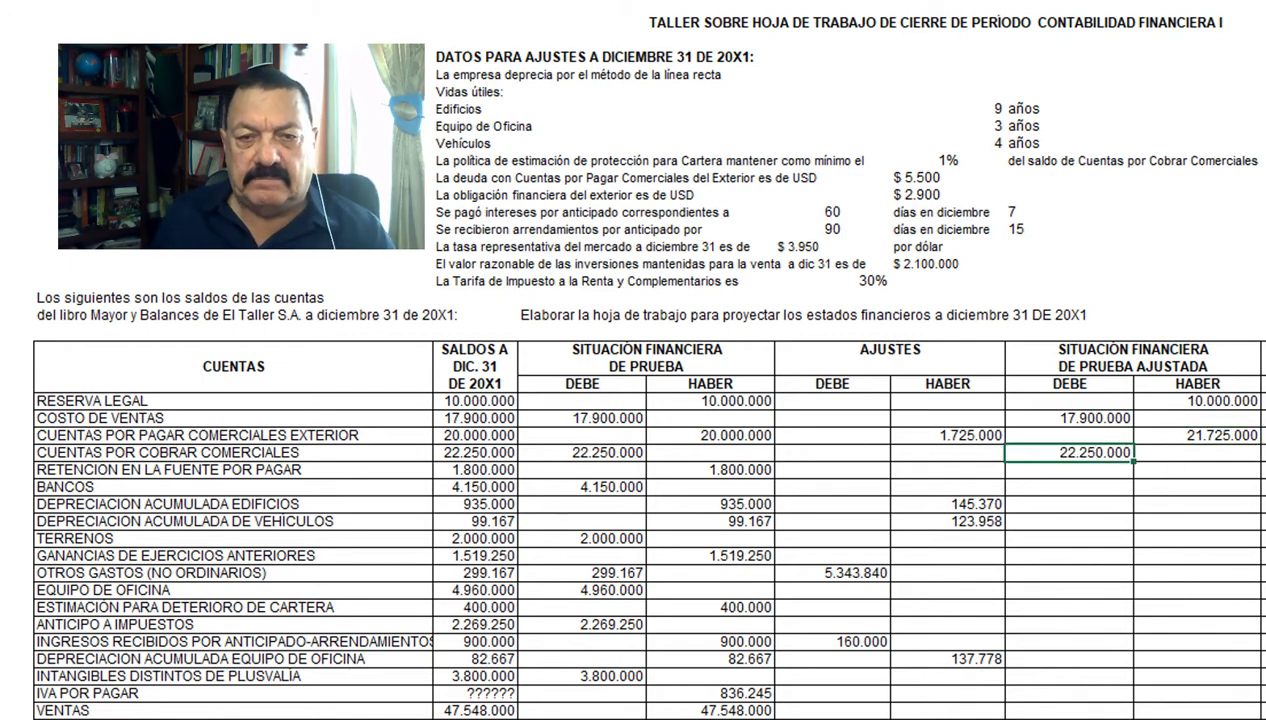
# Step: Fill the adjusted balance for Cuentas por cobrar (Haber 0), Retención en la fuente (Haber 1.800.000) and Bancos (Debe 4.150.000)
pyautogui.press('Right')
pyautogui.write('0')
pyautogui.press('Down')
pyautogui.write('1.800.000')
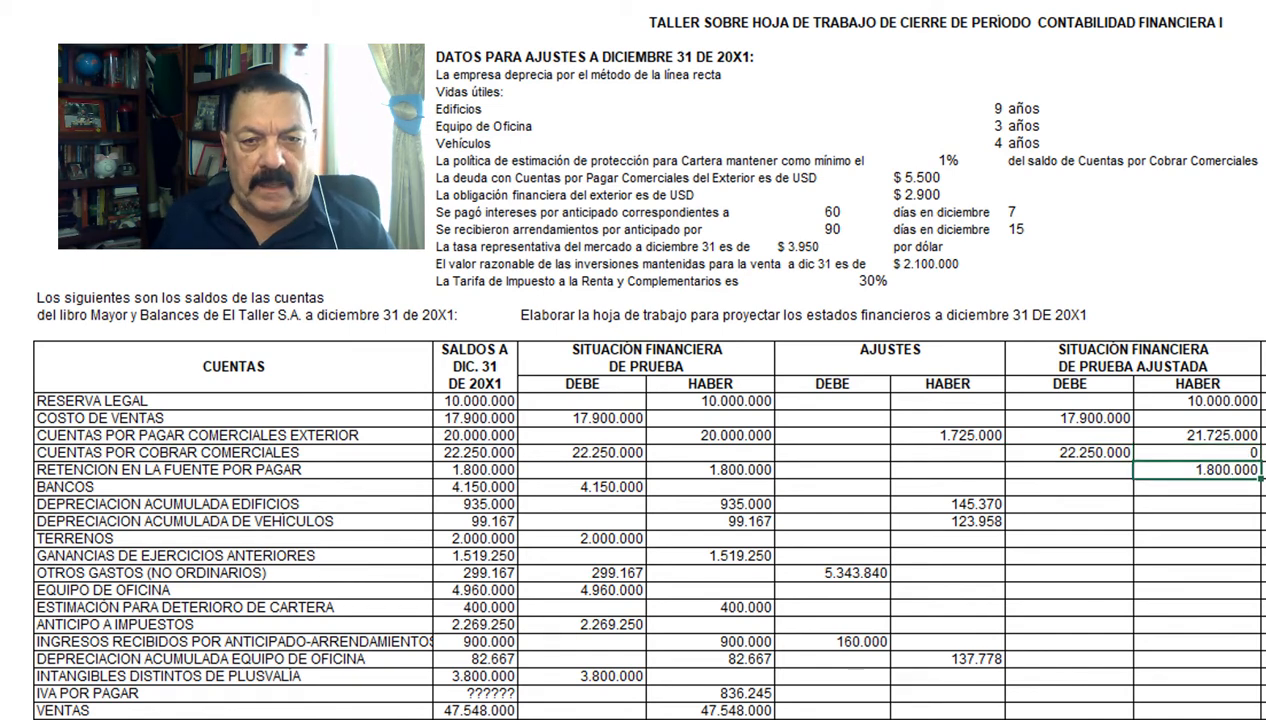
pyautogui.press('Down')
pyautogui.press('Left')
pyautogui.write('4.150.000')
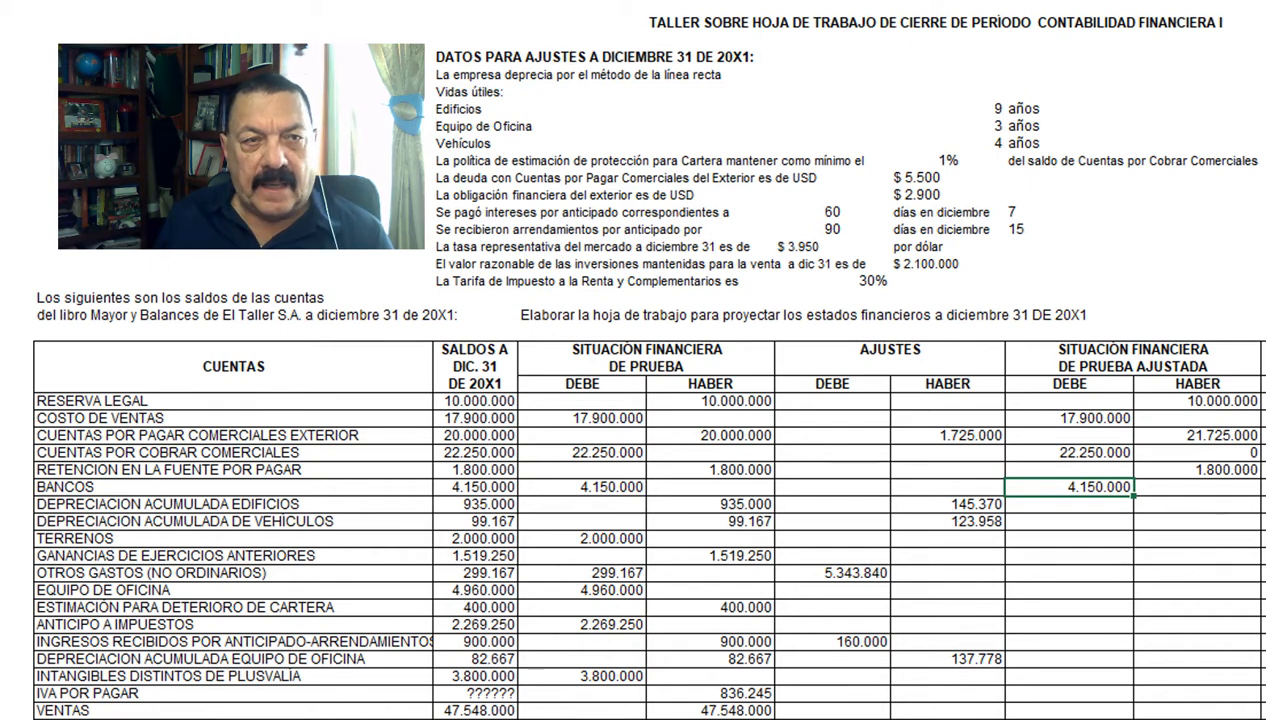
# Step: Fill adjusted Haber for Depreciación edificios 1.080.370, Depreciación vehículos 223.125 and Ganancias de ejercicios anteriores 1.519.250, and Debe for Terrenos 2.000.000
pyautogui.press('Right')
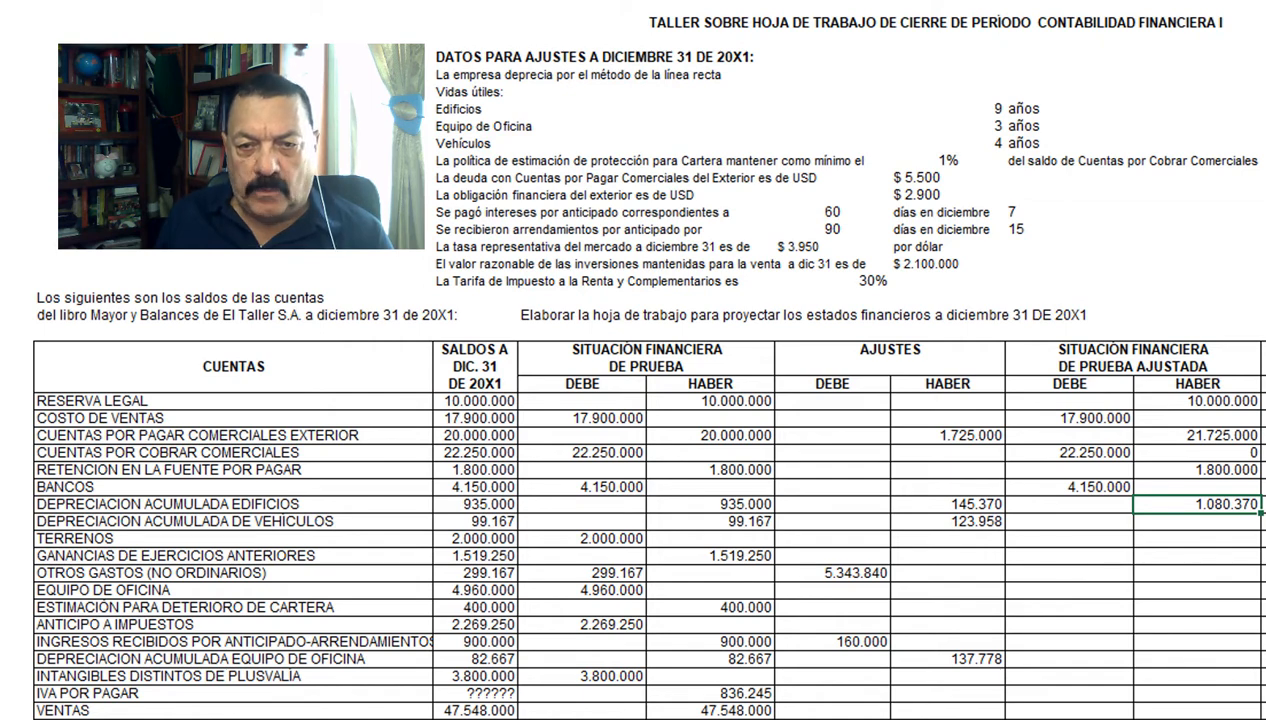
pyautogui.press('Right')
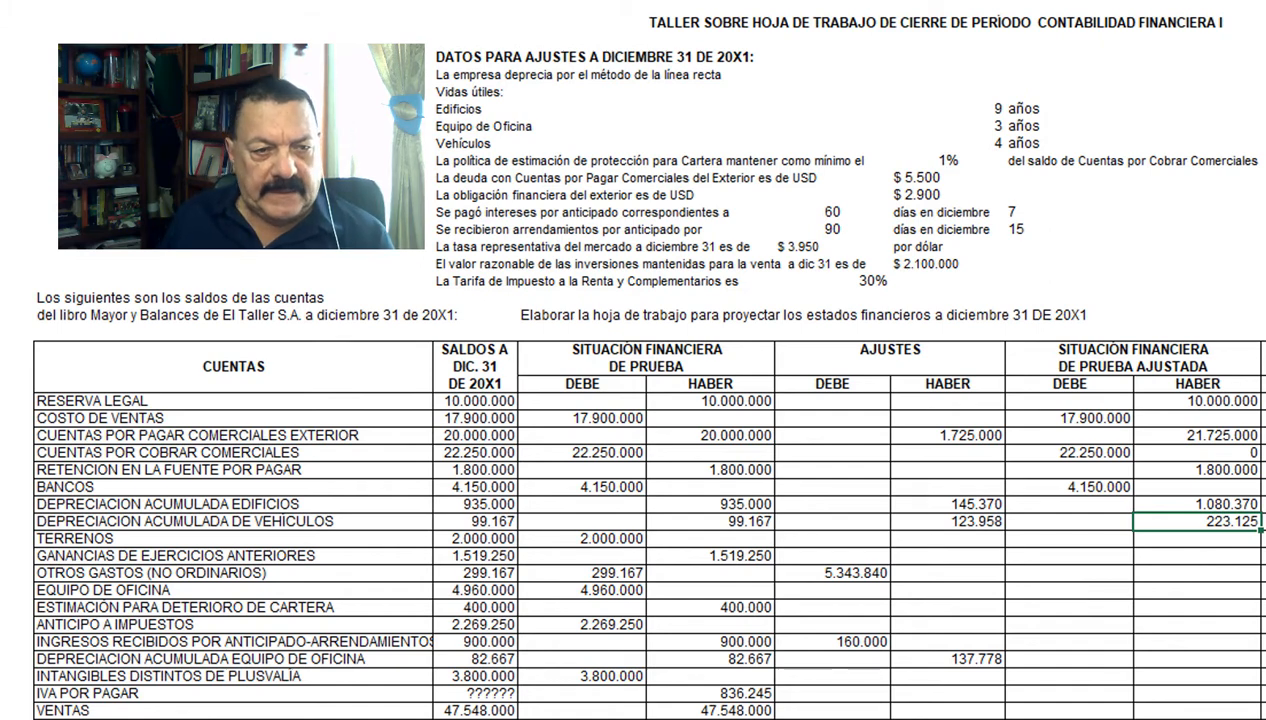
pyautogui.press('Right')
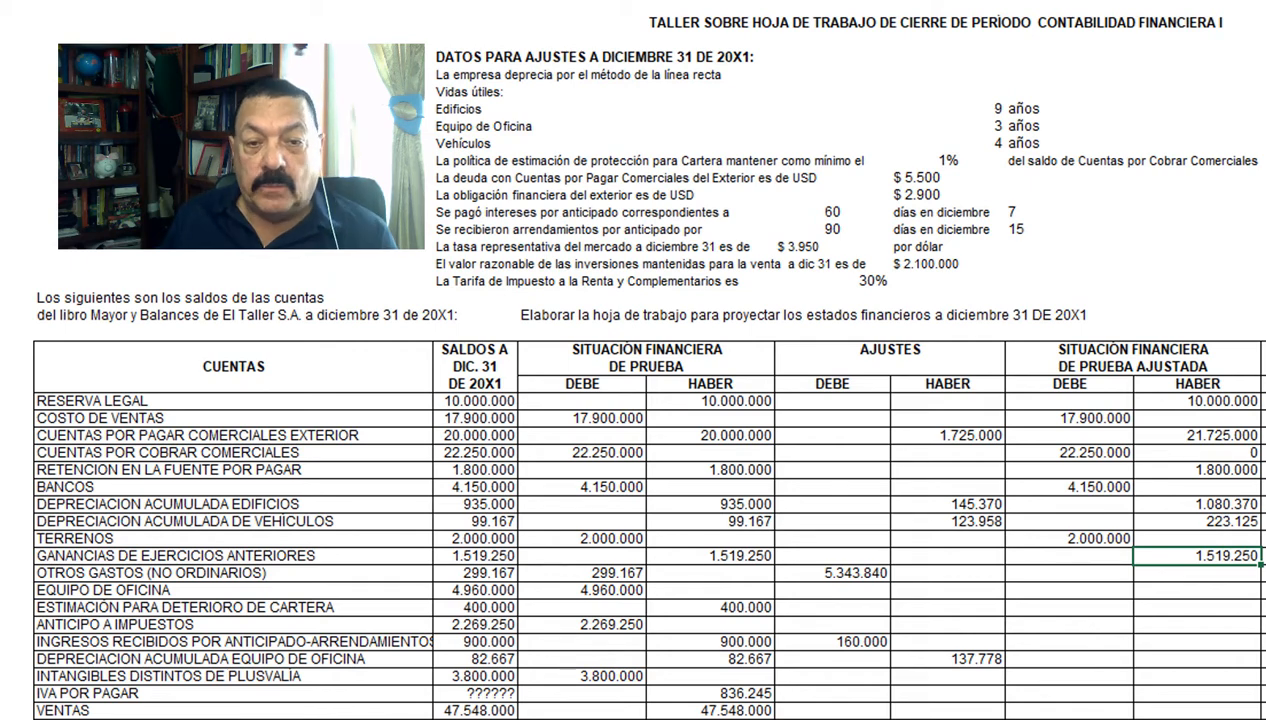
# Step: Fill adjusted Debe for Otros gastos 5.643.007, Equipo de oficina 4.960.000 and Anticipo a impuestos 2.269.250, and Haber for Estimación para deterioro de cartera 400.000
pyautogui.hotkey('ctrl', 'y')
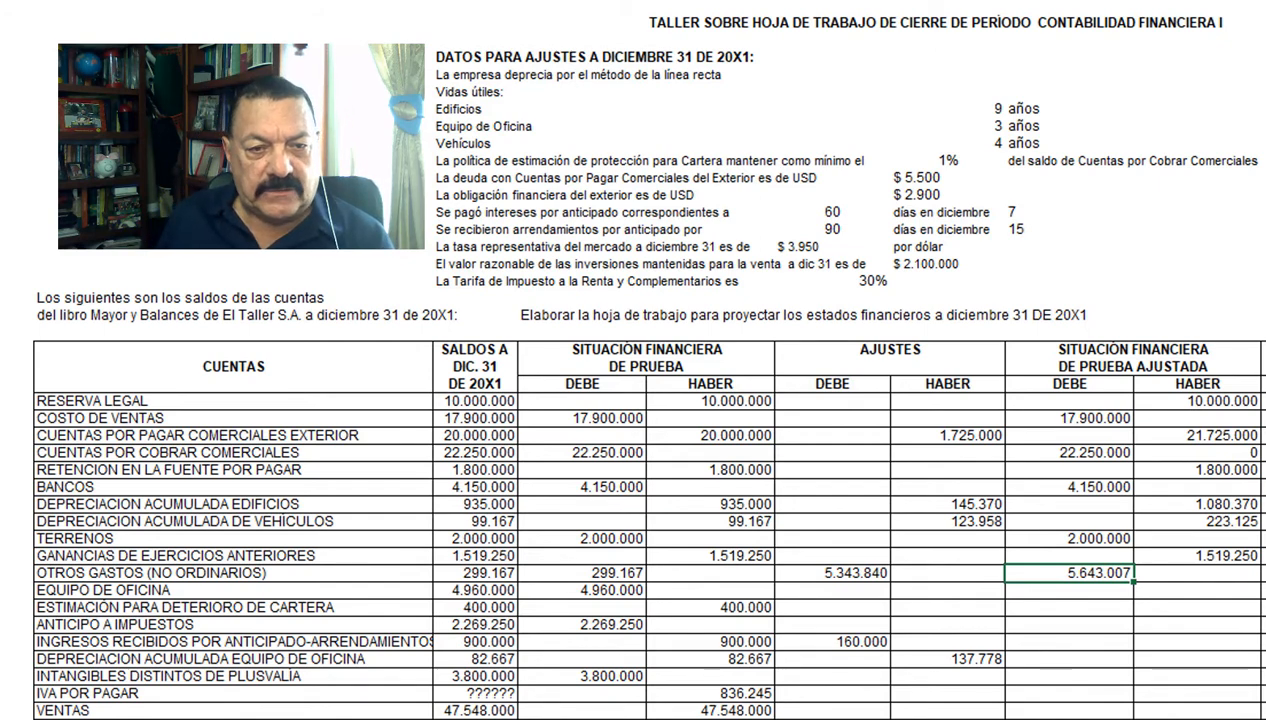
pyautogui.press('Down')
pyautogui.write('4.960.000')
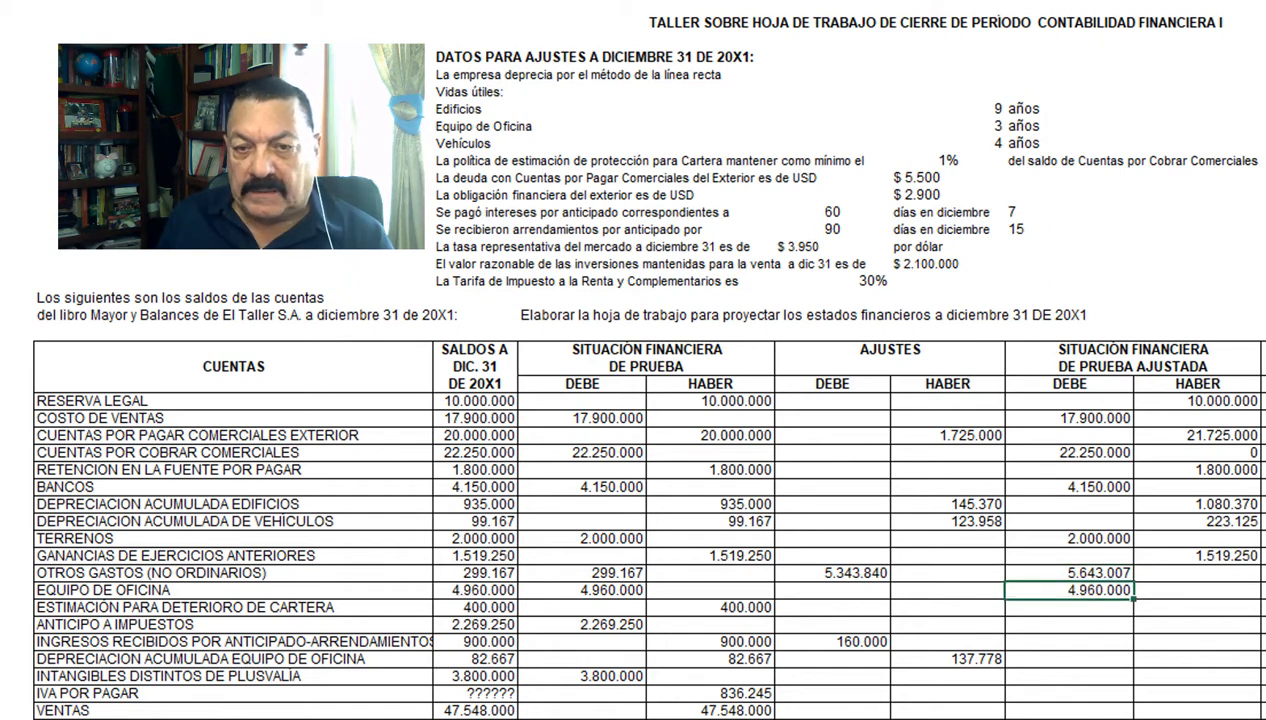
pyautogui.click(1197, 607)
pyautogui.write('400.000')
pyautogui.click(1069, 624)
pyautogui.write('2.269.250')
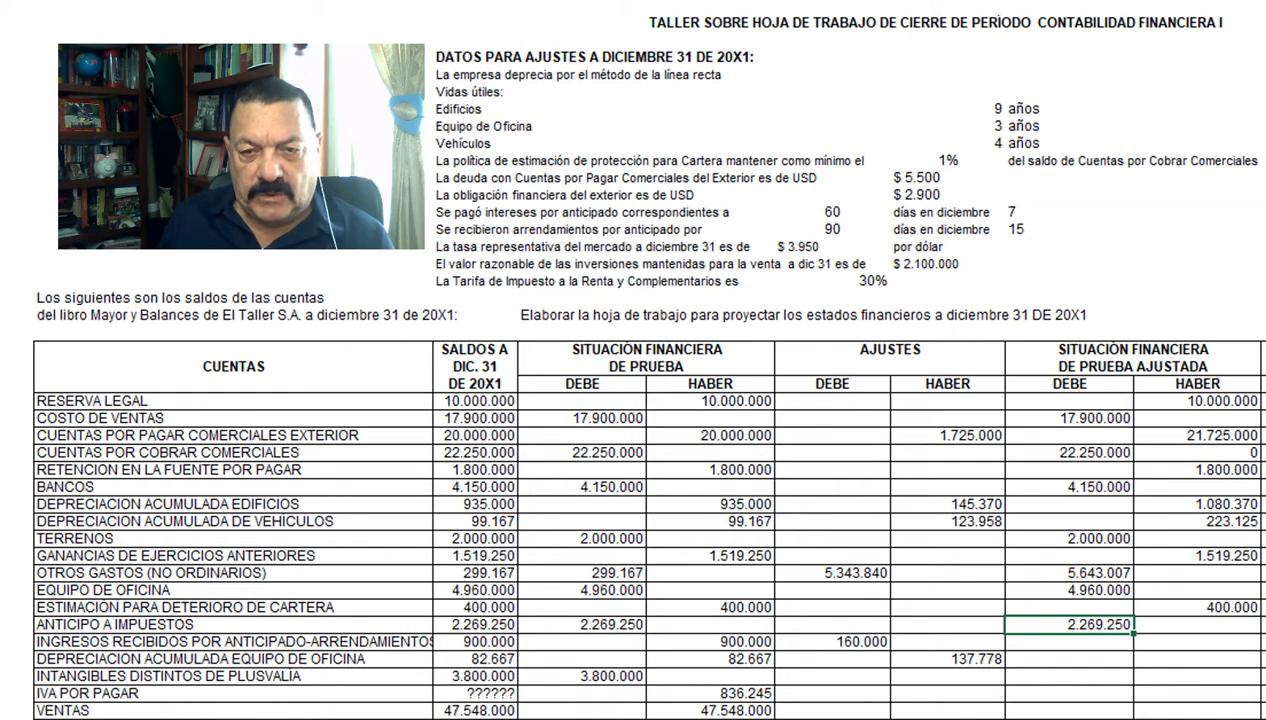
# Step: Fill adjusted Haber for Ingresos recibidos por anticipado 740.000 and Depreciación equipo de oficina 220.445, and Debe for Intangibles 3.800.000
pyautogui.hotkey('ctrl', 'y')
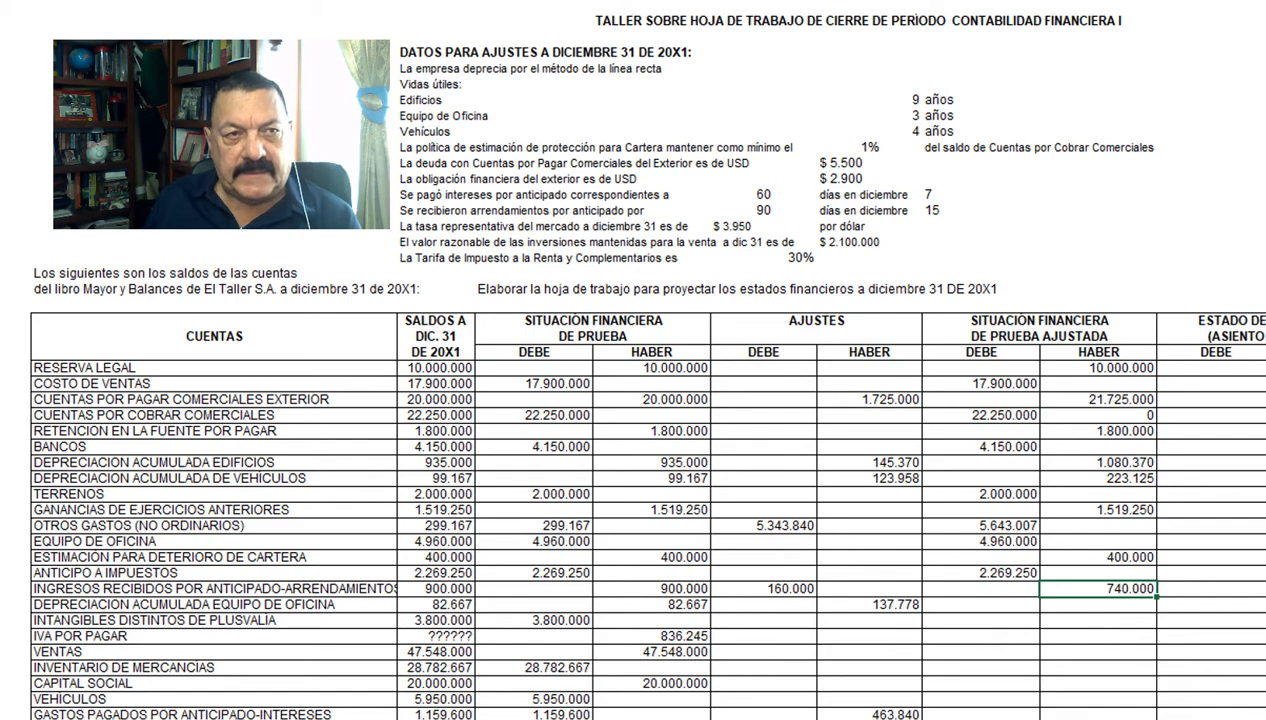
pyautogui.press('Down')
pyautogui.write('220.445')
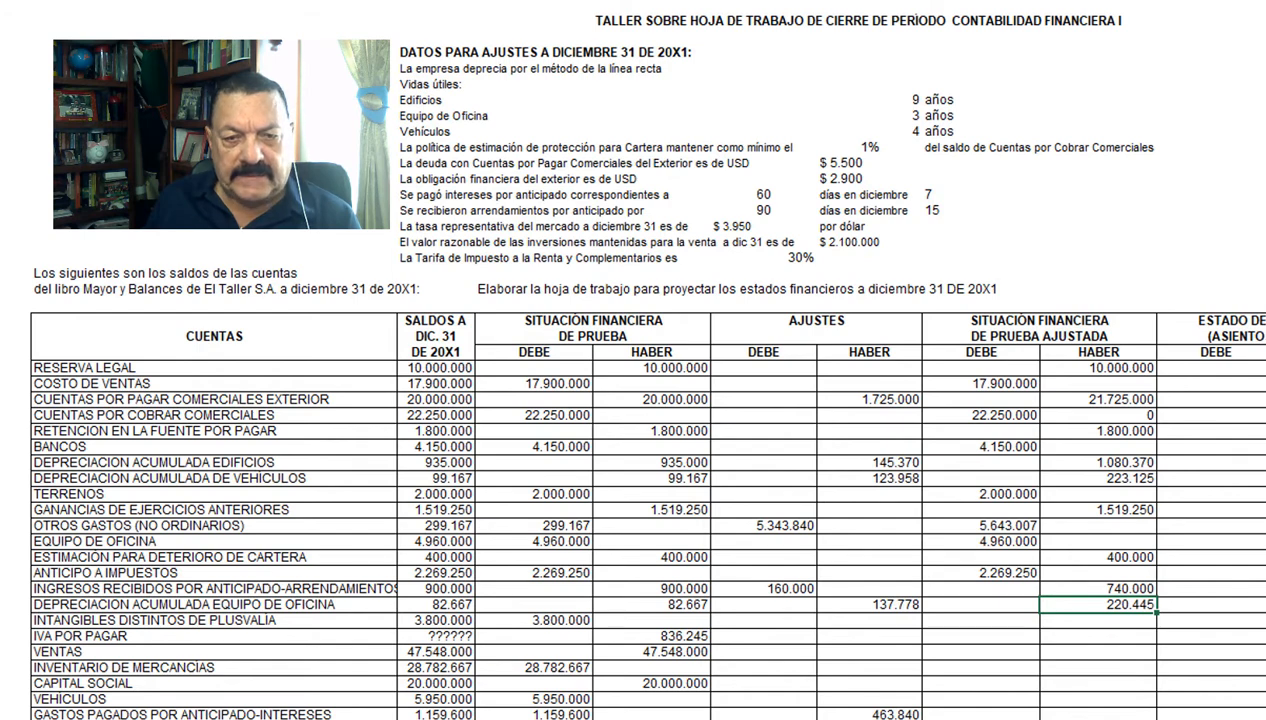
pyautogui.press('Down')
pyautogui.press('Left')
pyautogui.write('3.800.000')
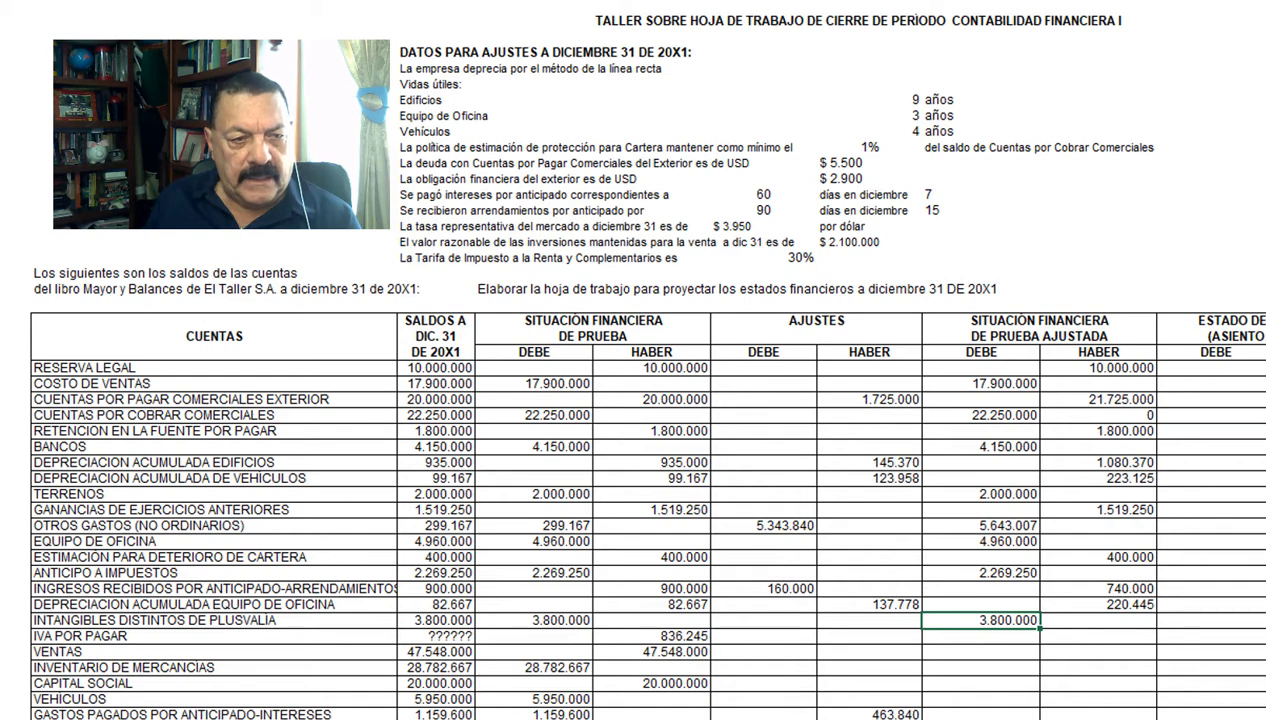
# Step: Fill adjusted Haber for IVA por pagar 836.245, Ventas 47.548.000 and Capital social 20.000.000, and Debe for Inventario de mercancías 28.782.667
pyautogui.press('Down')
pyautogui.press('Right')
pyautogui.hotkey('ctrl', 'v')
pyautogui.press('Down')
pyautogui.hotkey('ctrl', 'v')
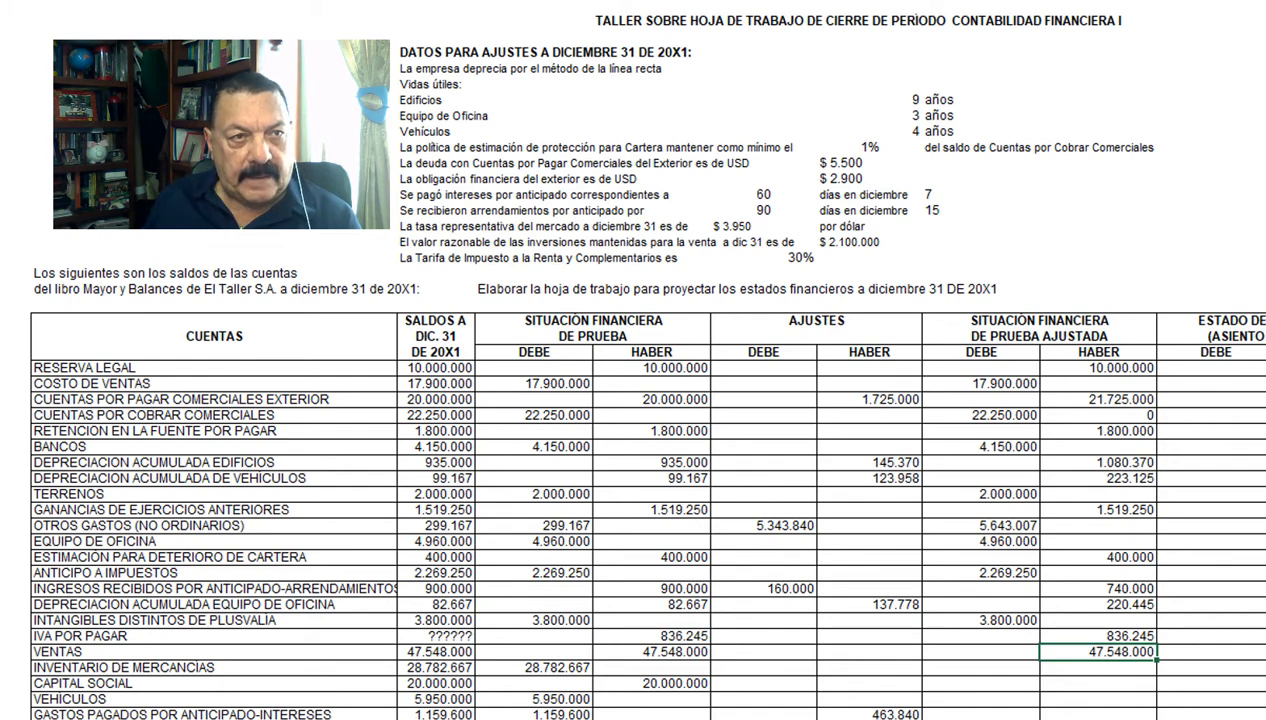
pyautogui.press('Down')
pyautogui.press('Left')
pyautogui.hotkey('ctrl', 'v')
pyautogui.press('Down')
pyautogui.press('Right')
pyautogui.hotkey('ctrl', 'v')
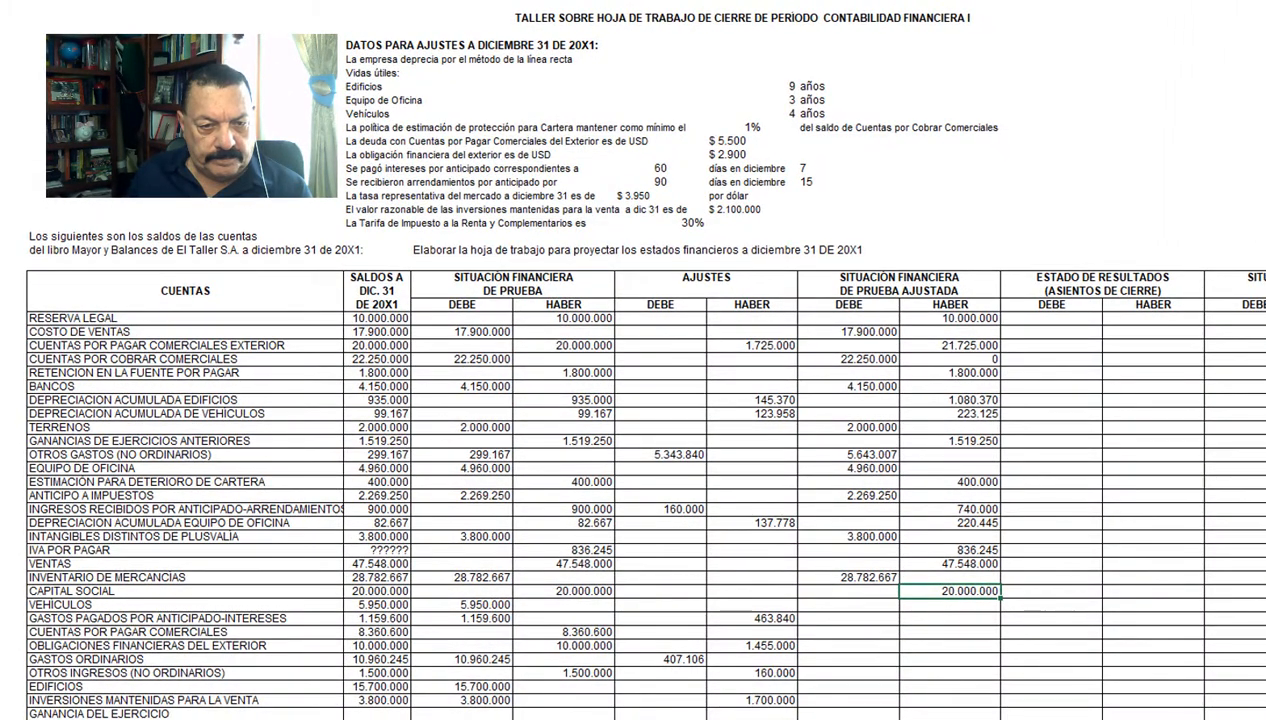
# Step: Fill adjusted Debe for Vehículos 5.950.000 and Gastos pagados por anticipado 695.760, and Haber for Cuentas por pagar comerciales 8.360.600 and Obligaciones financieras 11.455.000
pyautogui.hotkey('alt', 'b')
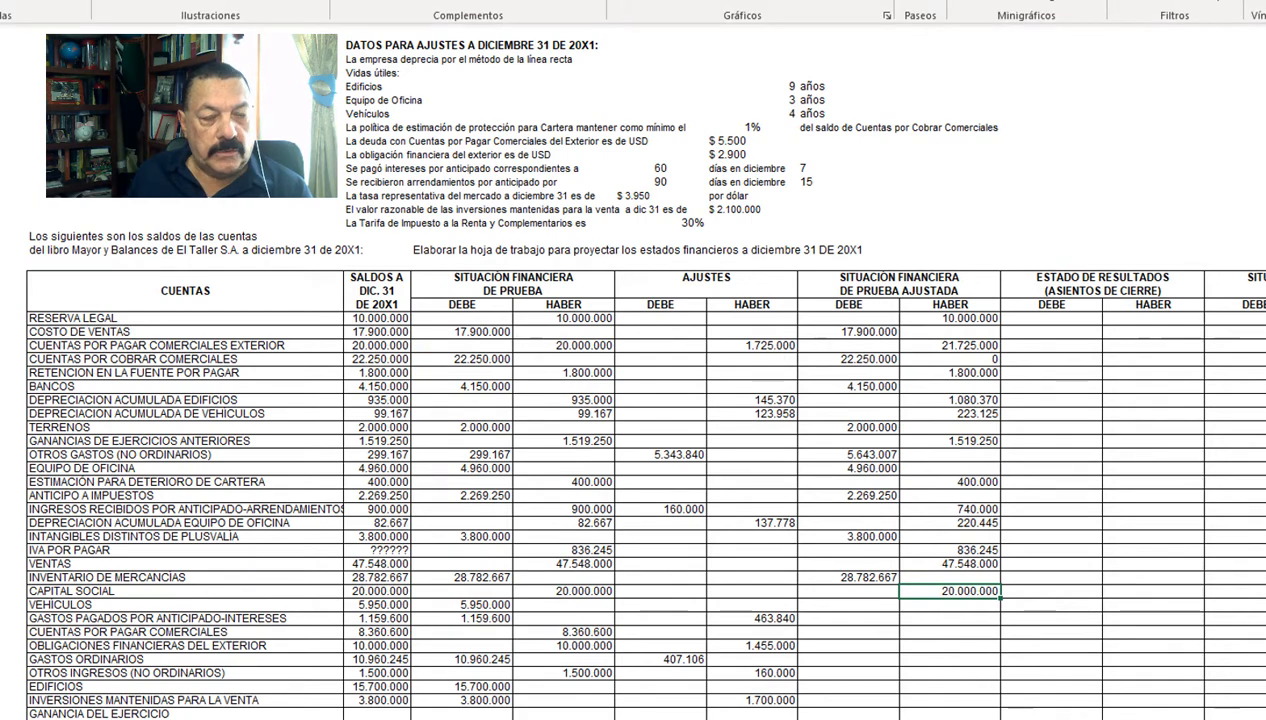
pyautogui.click(849, 605)
pyautogui.write('5.950.000')
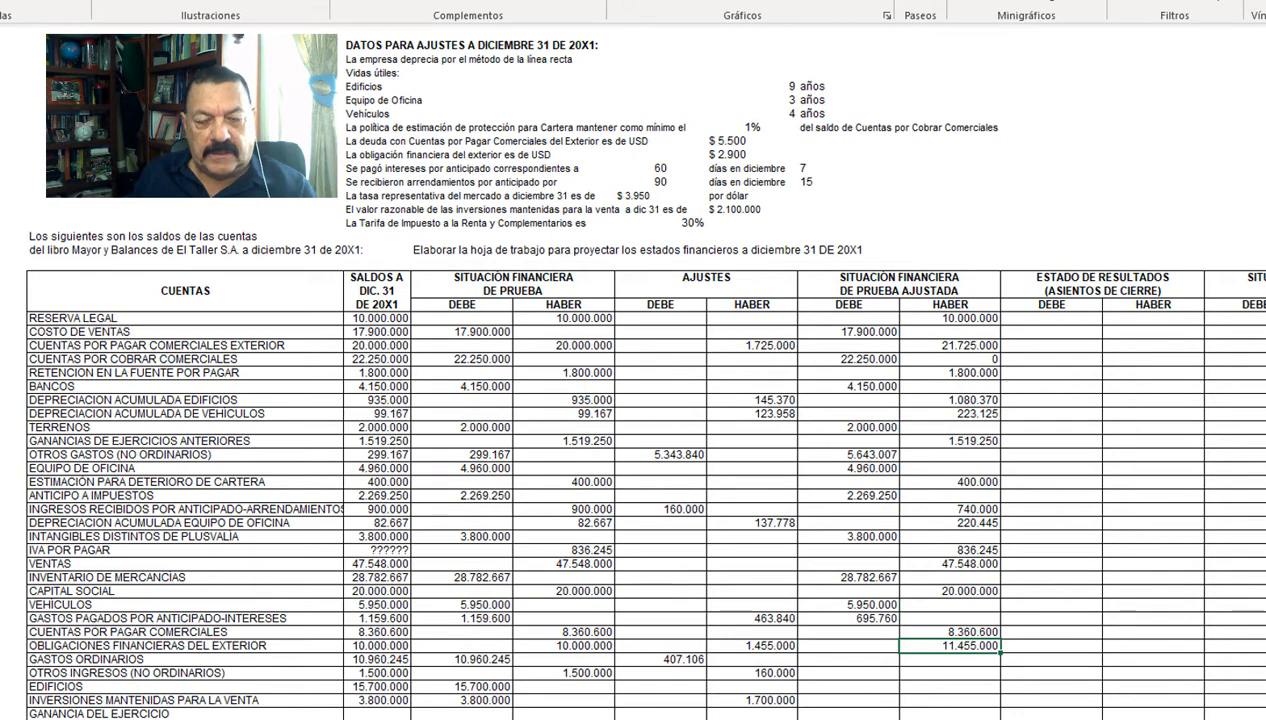
# Step: Fill adjusted Debe for Gastos ordinarios 11.367.351, Edificios 15.700.000 and Inversiones mantenidas para la venta 2.100.000, and Haber for Otros ingresos 1.660.000
pyautogui.hotkey('ctrl', 'y')
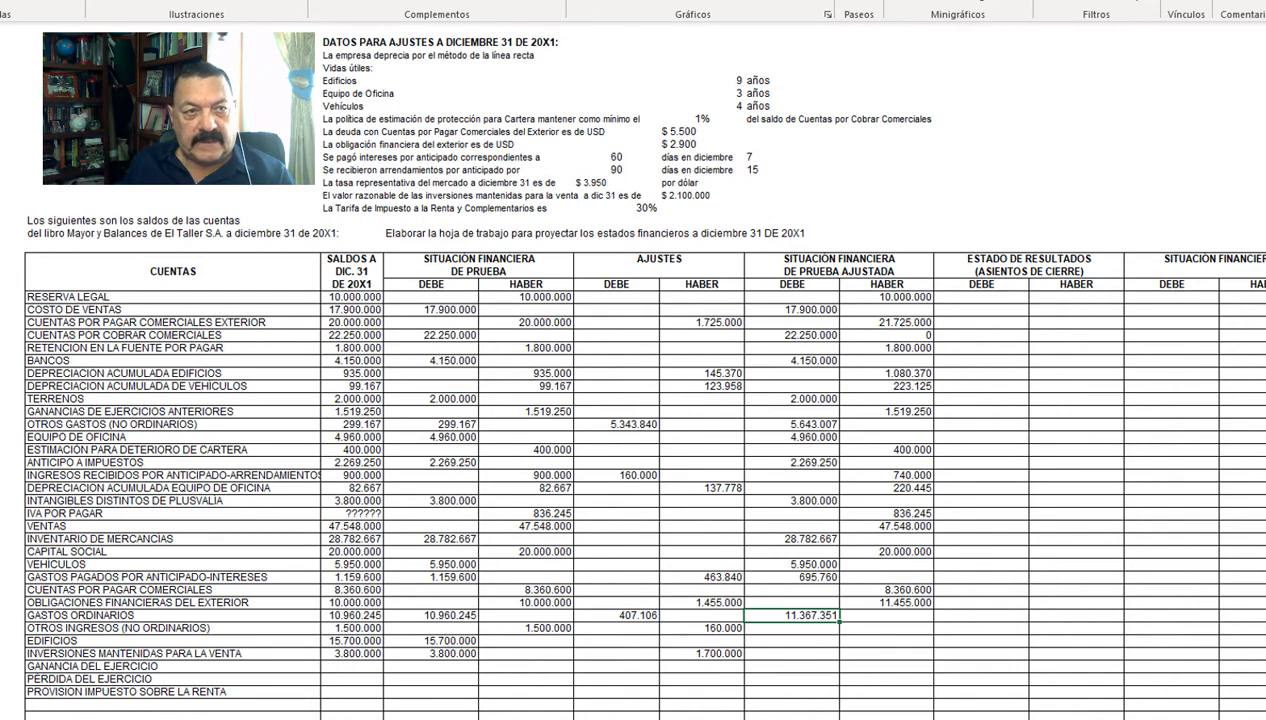
pyautogui.press('Down')
pyautogui.press('Right')
pyautogui.write('1.660.000')
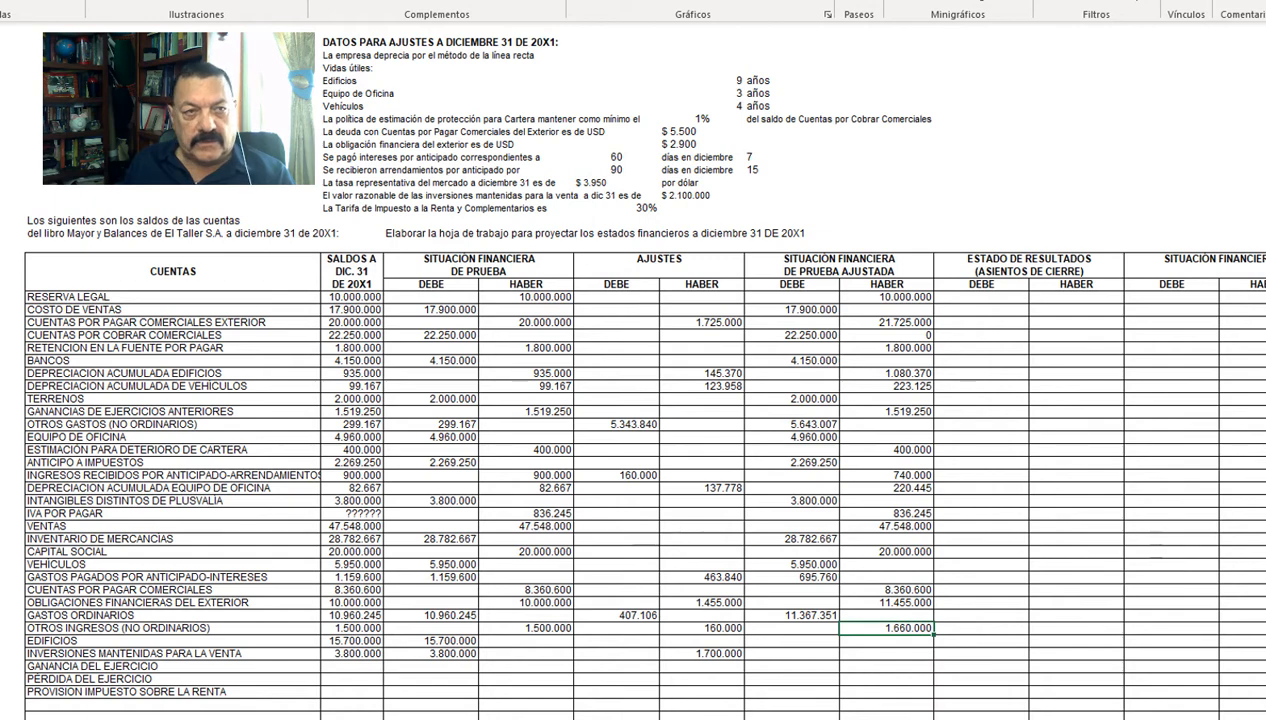
pyautogui.click(792, 641)
pyautogui.write('15.700.000')
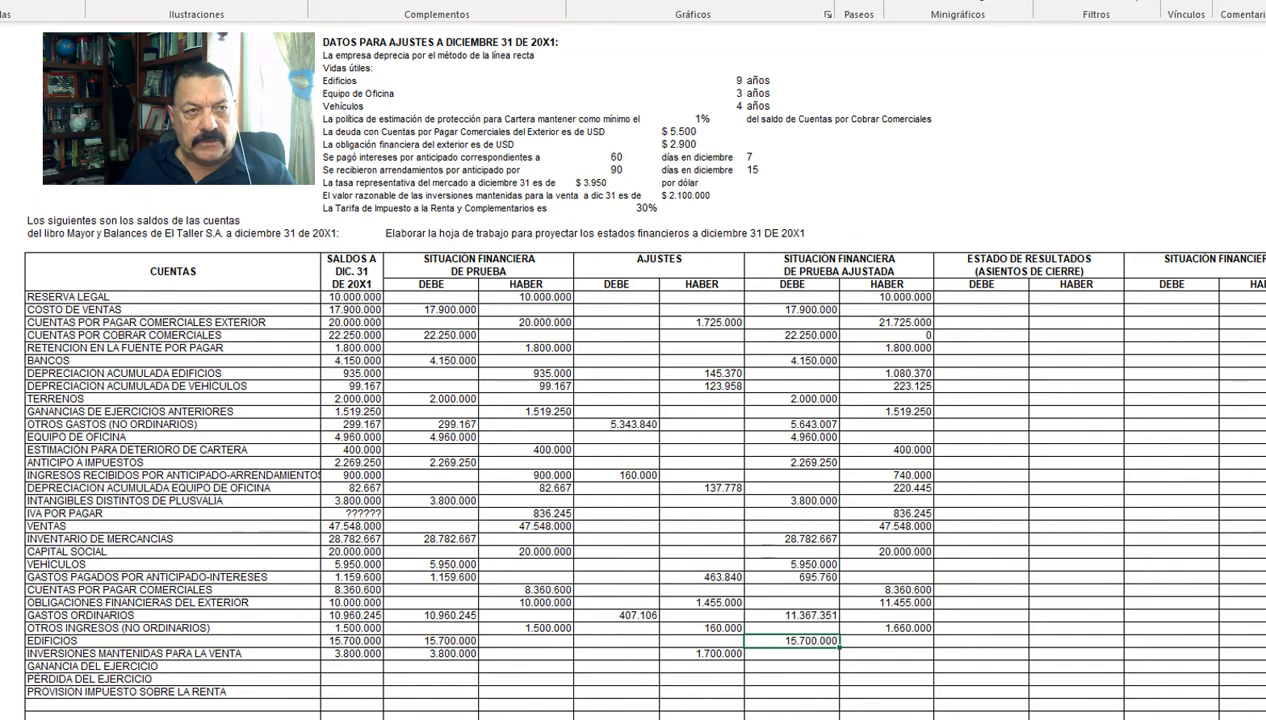
pyautogui.press('Down')
pyautogui.write('2.100.000')
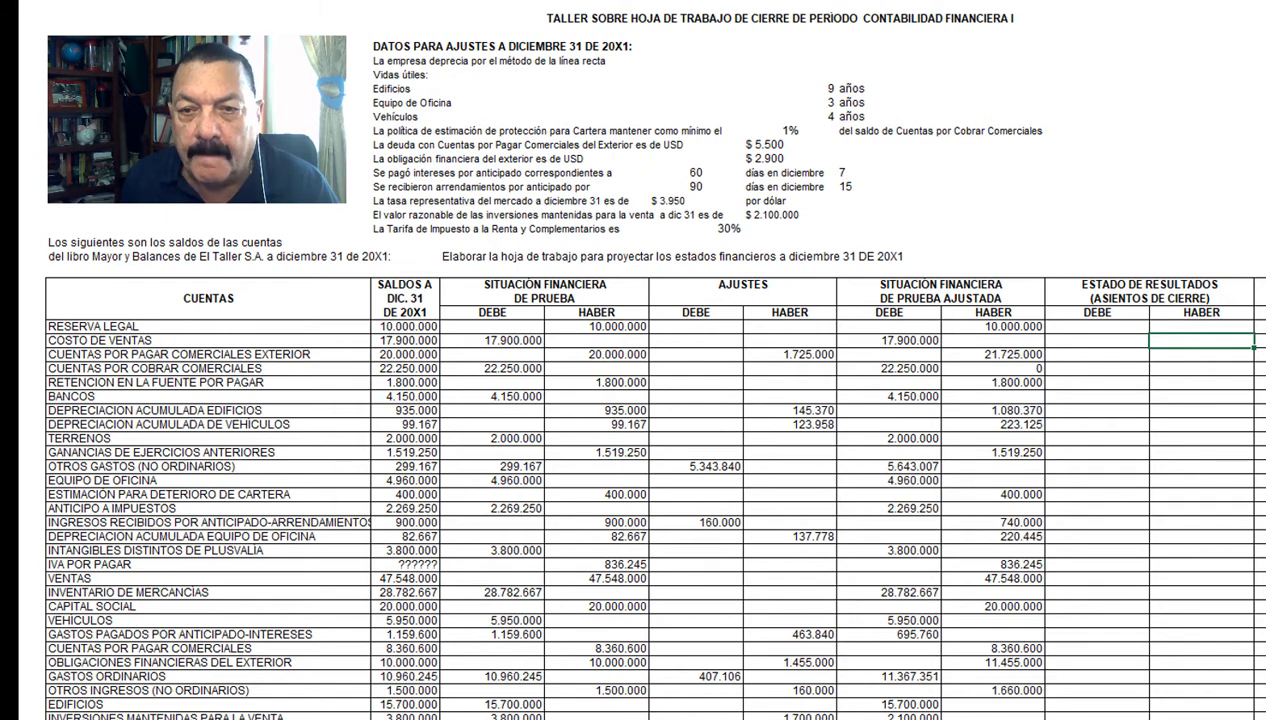
# Step: Close into Estado de Resultados: Costo de ventas 17.900.000, Otros gastos 5.643.007 and Gastos ordinarios 11.367.351 in Haber; Ventas 47.548.000 and Otros ingresos 1.660.000 in Debe
pyautogui.press('Right')
pyautogui.press('Right')
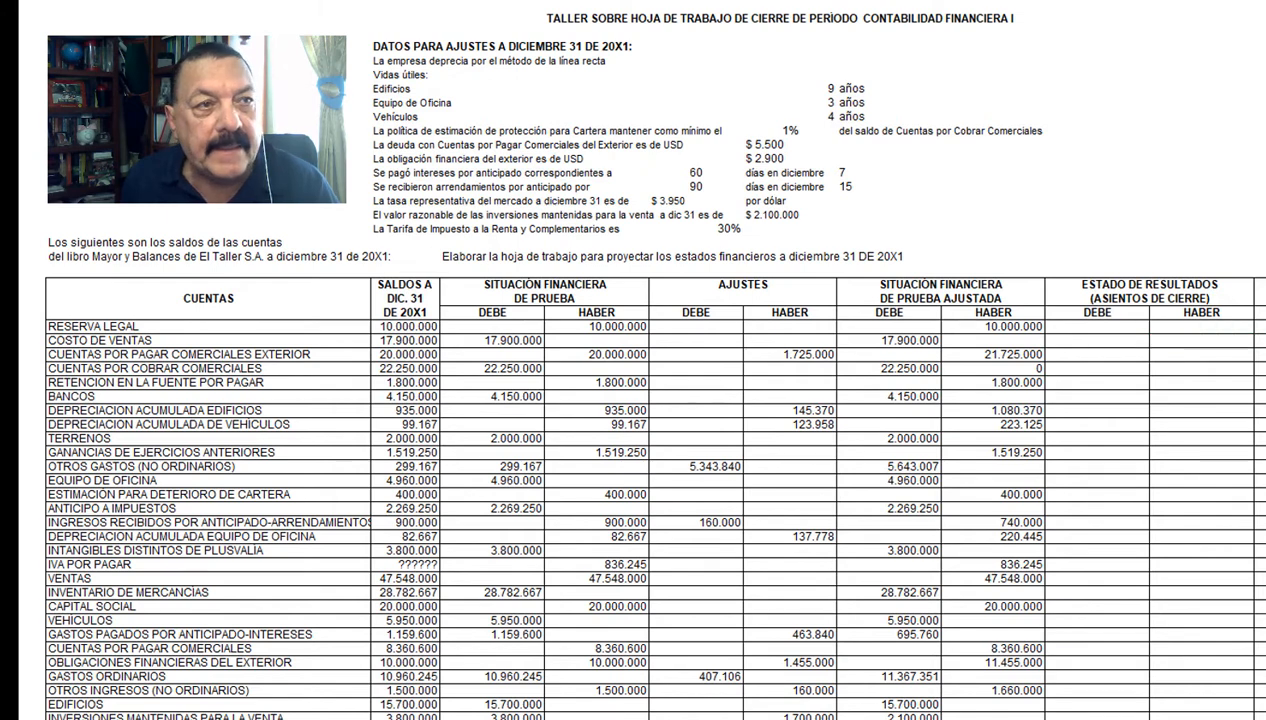
pyautogui.press('Return')
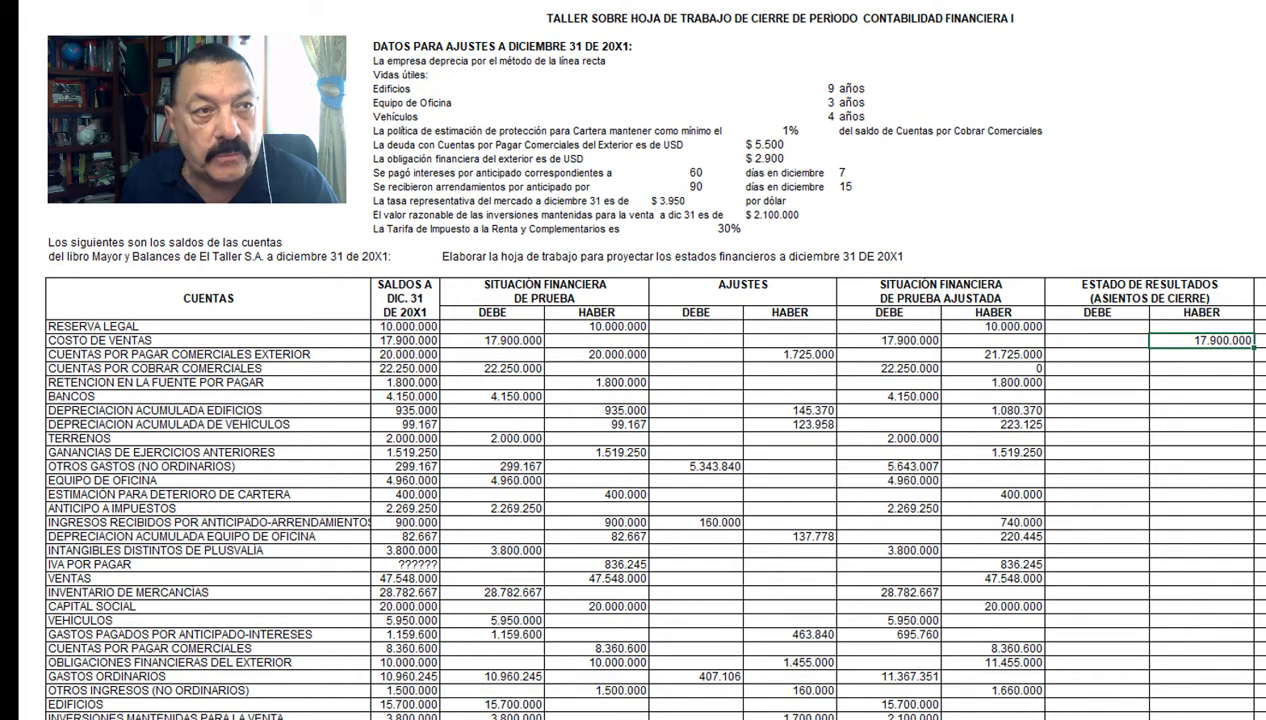
pyautogui.hotkey('ctrl', 'y')
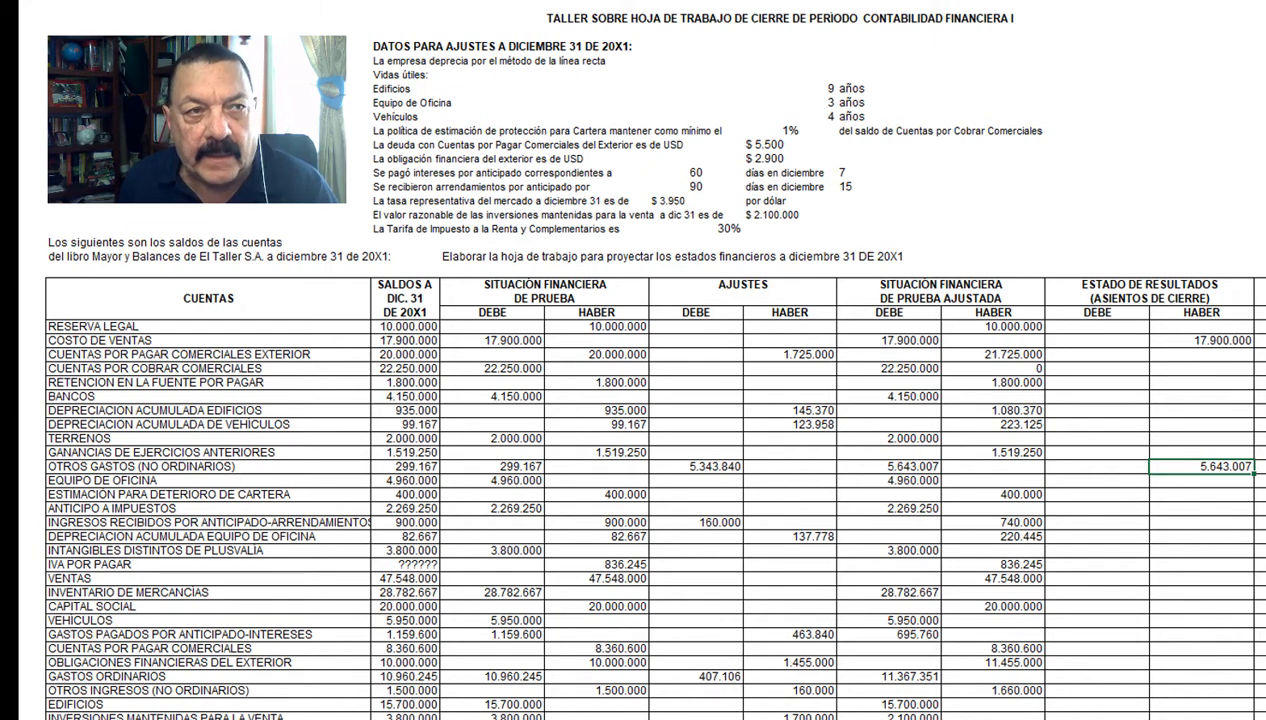
pyautogui.hotkey('ctrl', 'y')
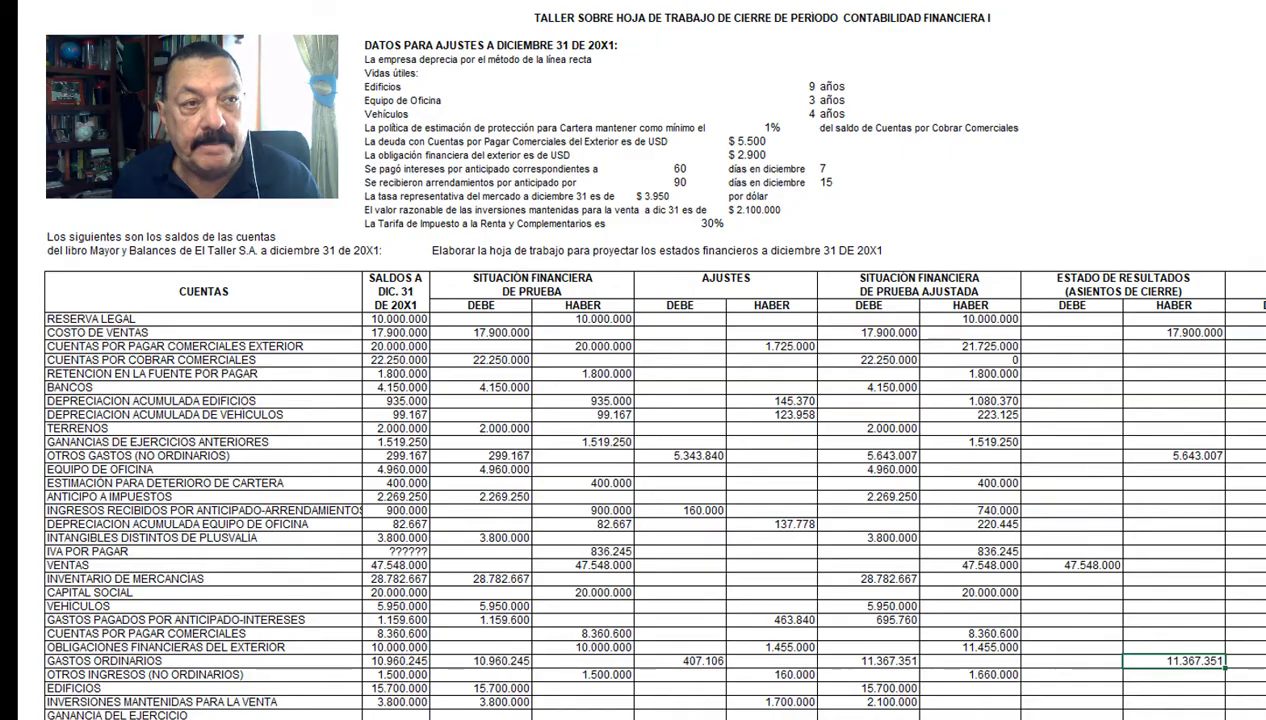
pyautogui.hotkey('ctrl', 'y')
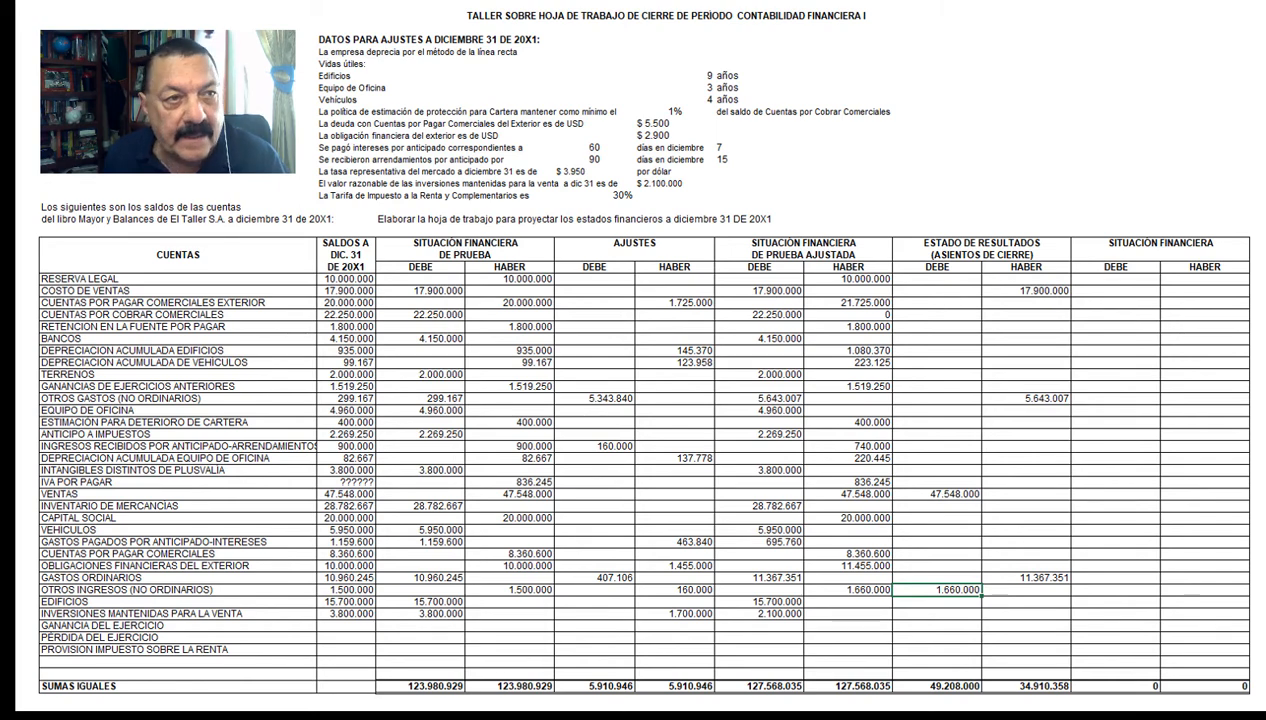
# Step: In Estado de Resultados, enter Ganancia del ejercicio with Haber 14.297.642 and Debe 4.289.292, and Provisión impuesto sobre la renta with Haber 4.289.292
pyautogui.hotkey('ctrl', 'y')
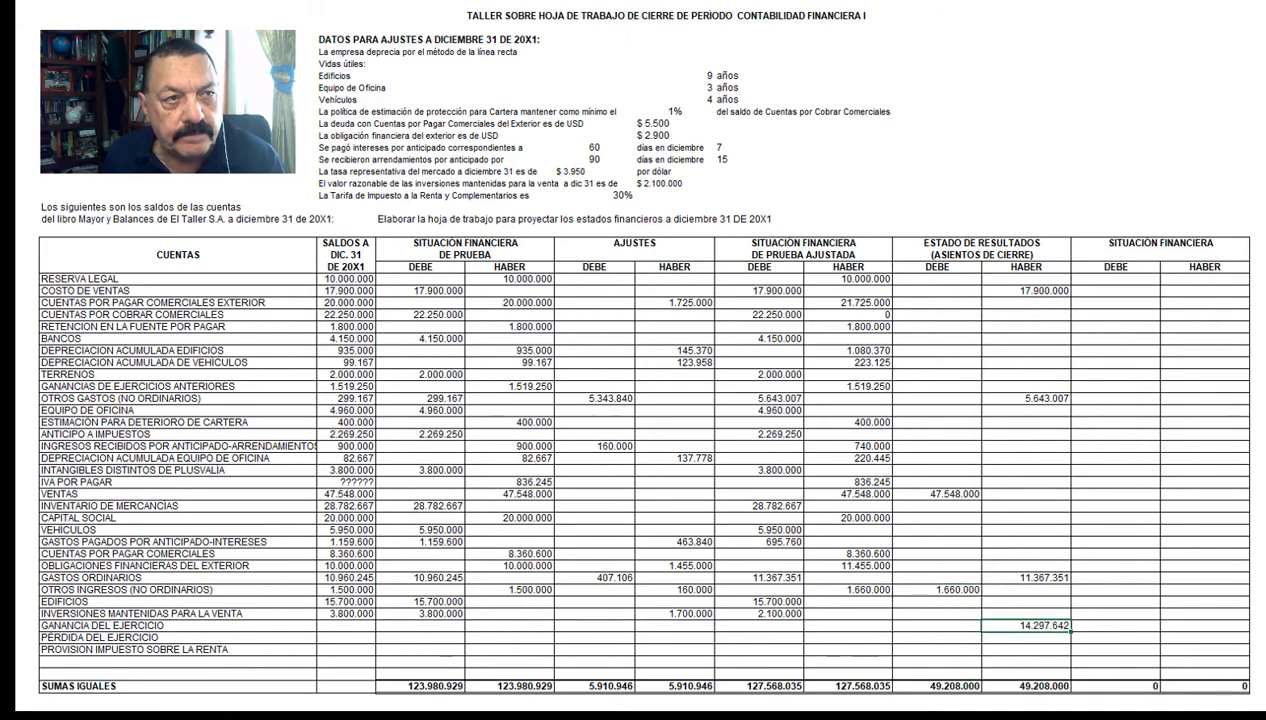
pyautogui.hotkey('ctrl', 'z')
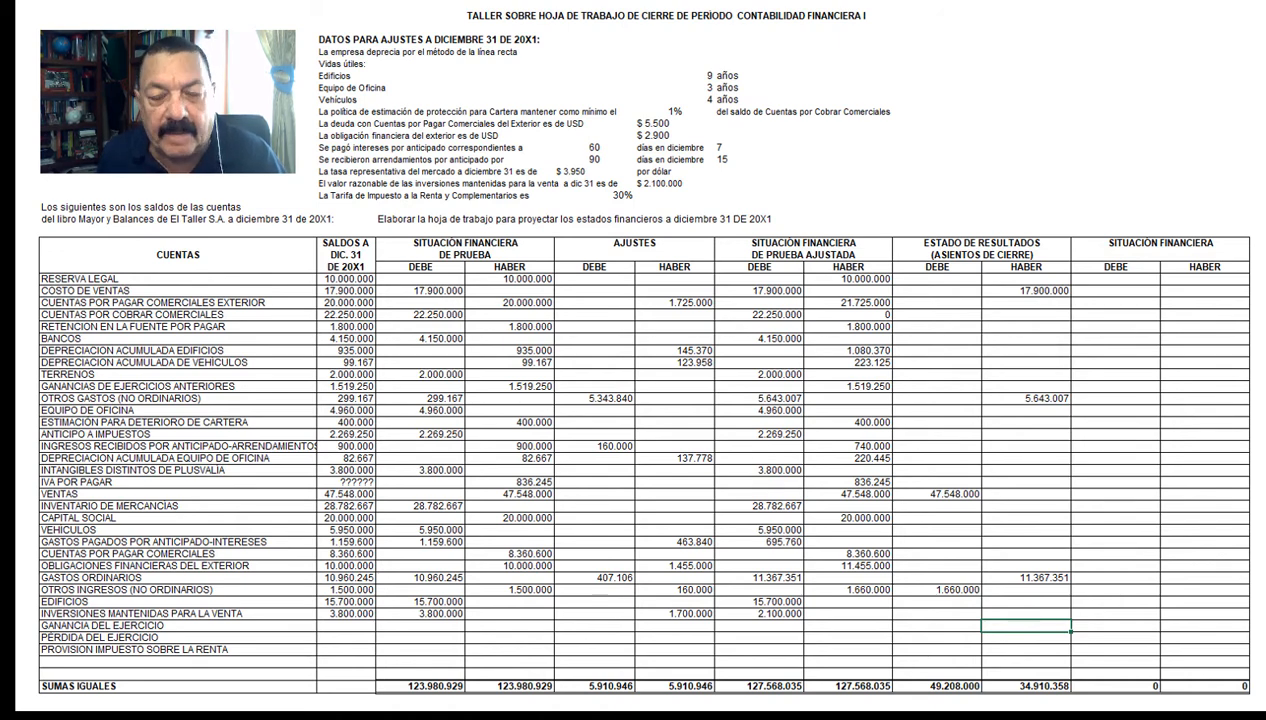
pyautogui.hotkey('ctrl', 'z')
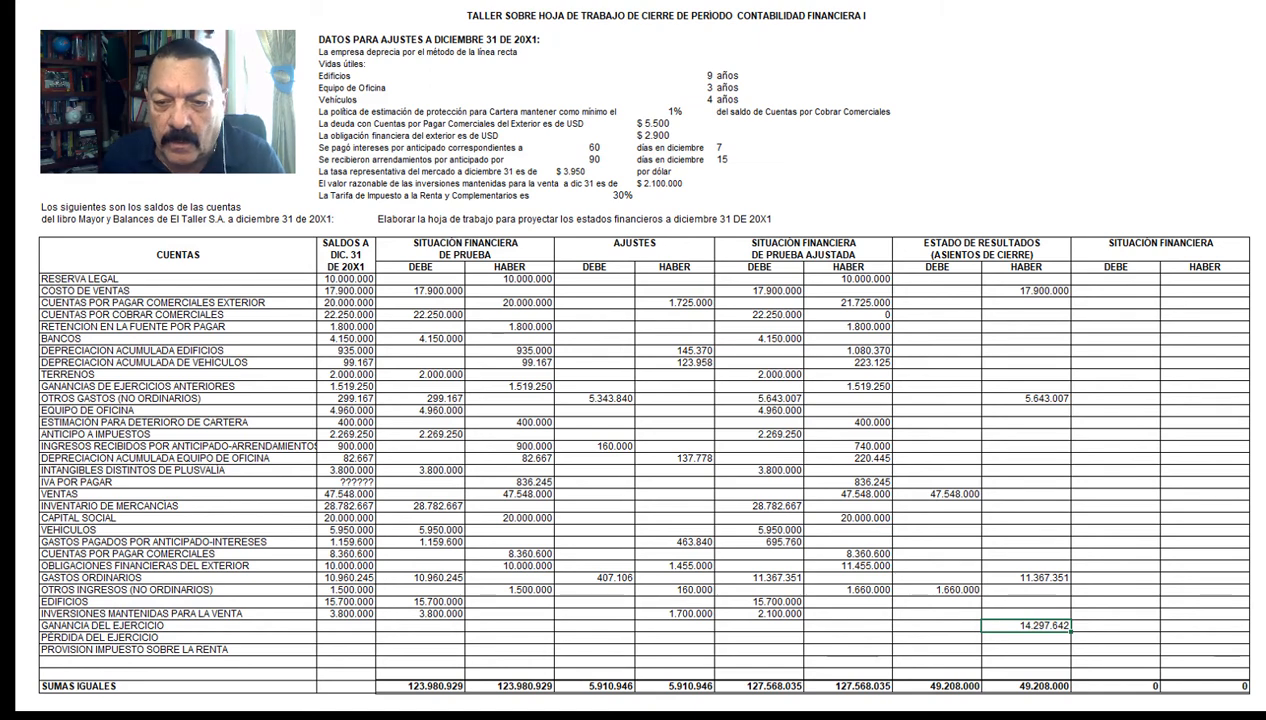
pyautogui.hotkey('ctrl', 'y')
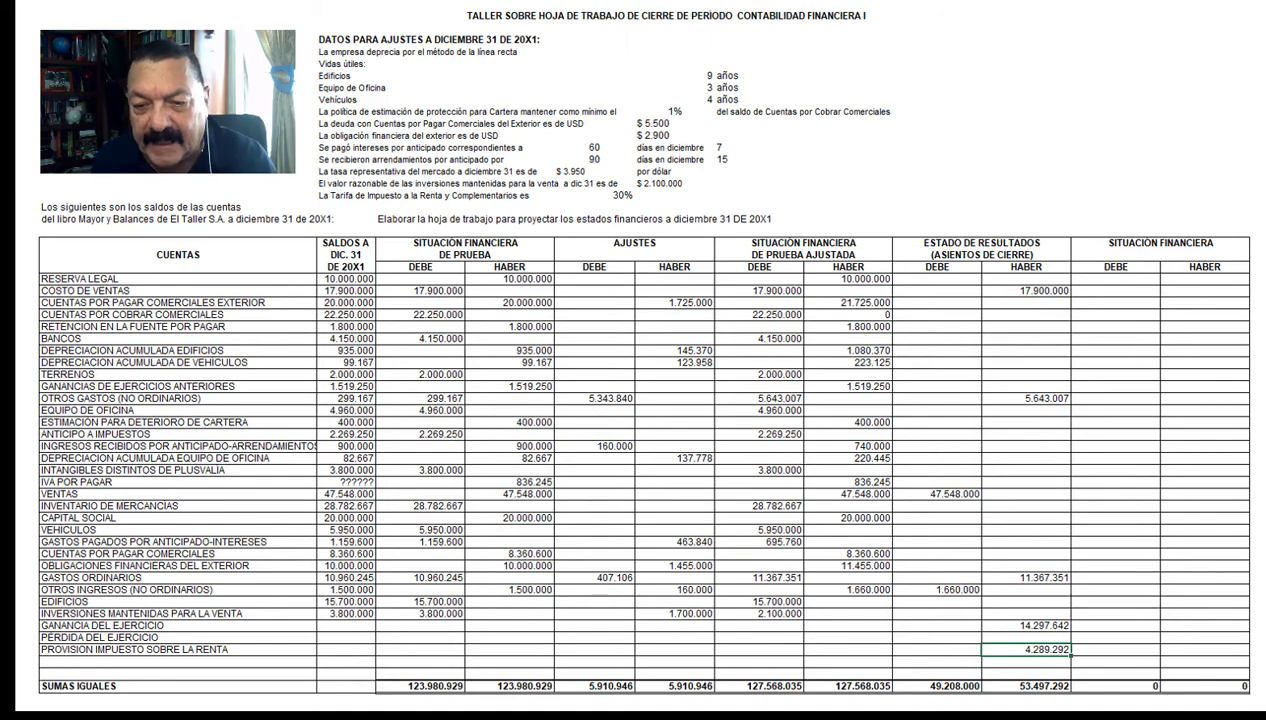
pyautogui.press('Right')
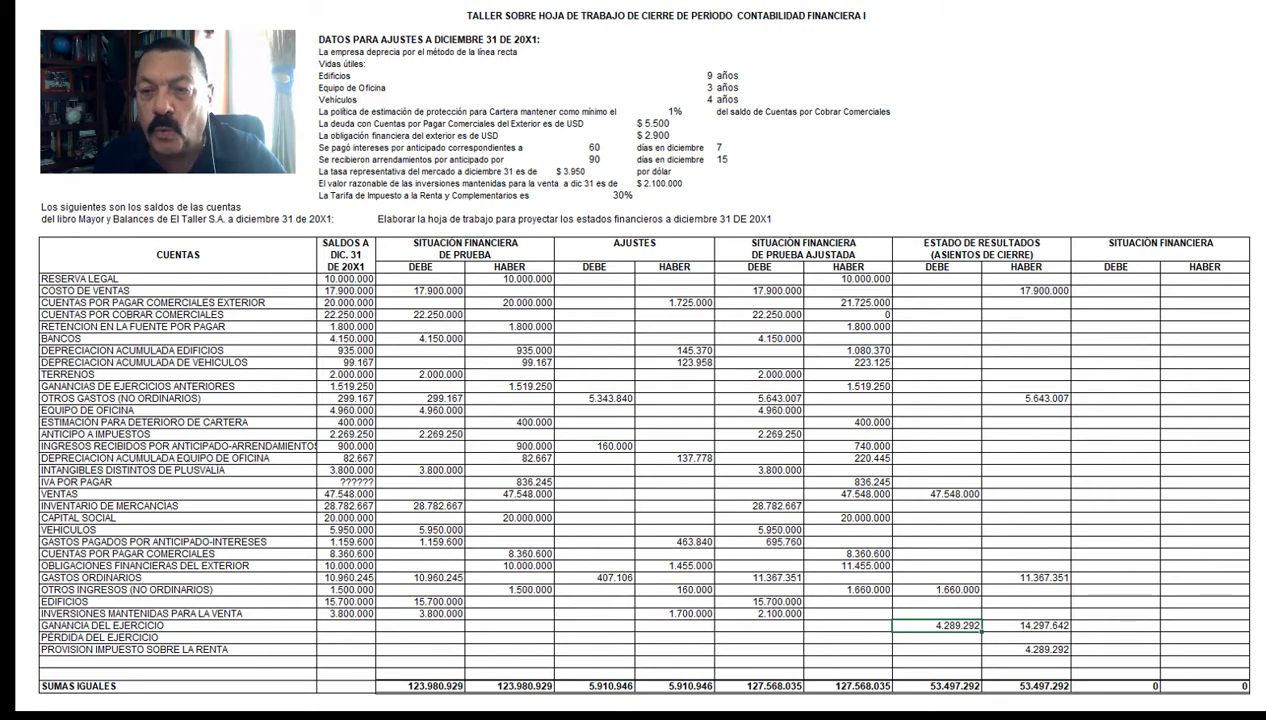
# Step: Carry Reserva legal 10.000.000 and Cuentas por pagar comerciales exterior 21.725.000 into the Haber column of the final Situación Financiera
pyautogui.click(1205, 279)
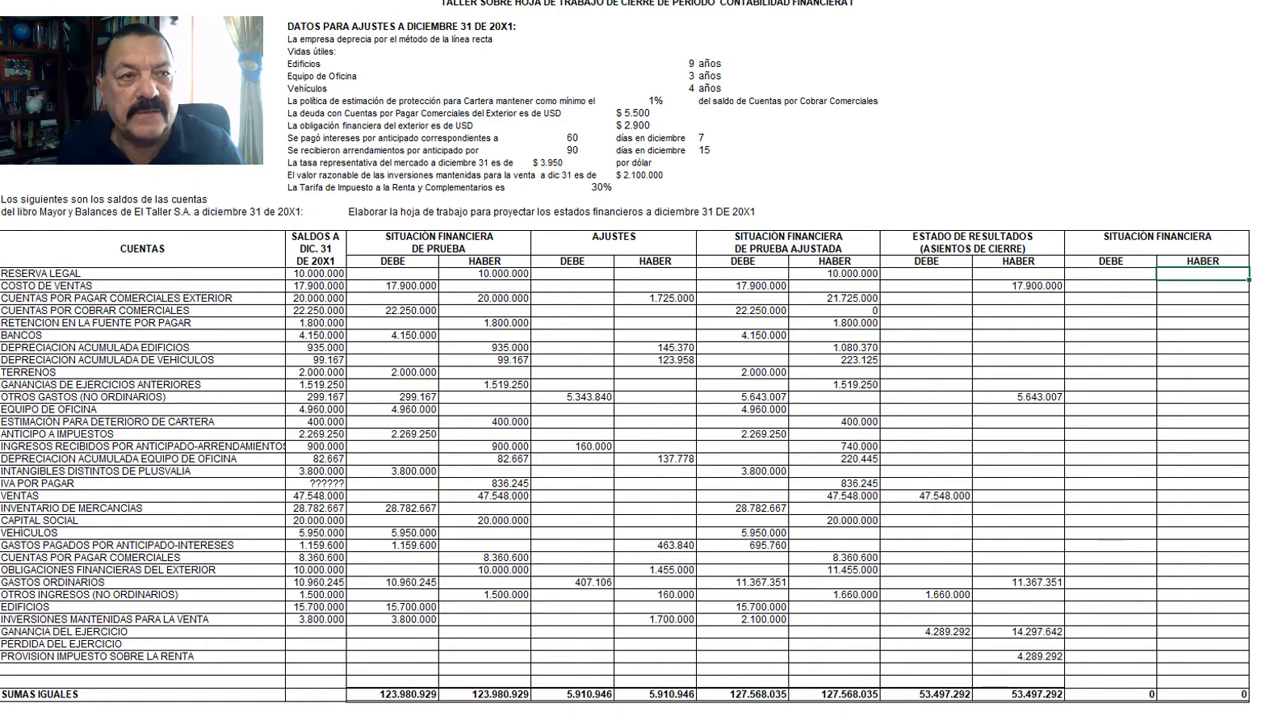
pyautogui.write('10.000.000')
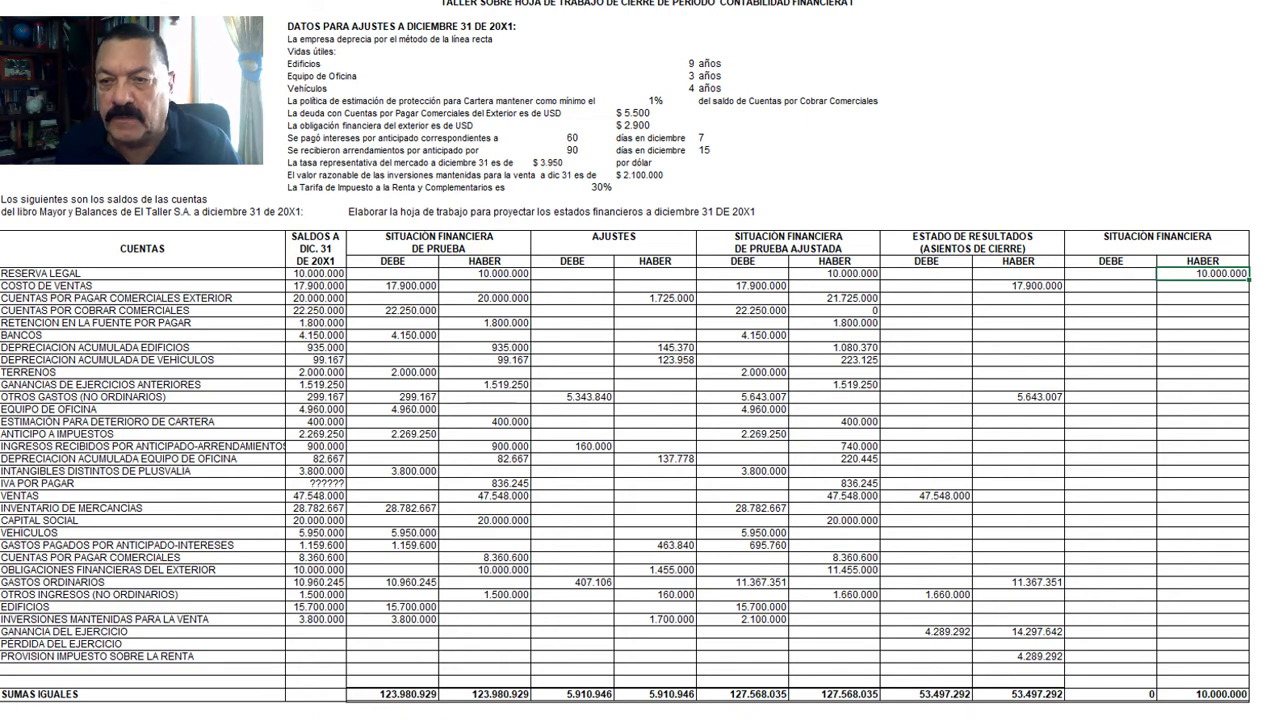
pyautogui.press('Down')
pyautogui.press('Down')
pyautogui.write('21.725.000')
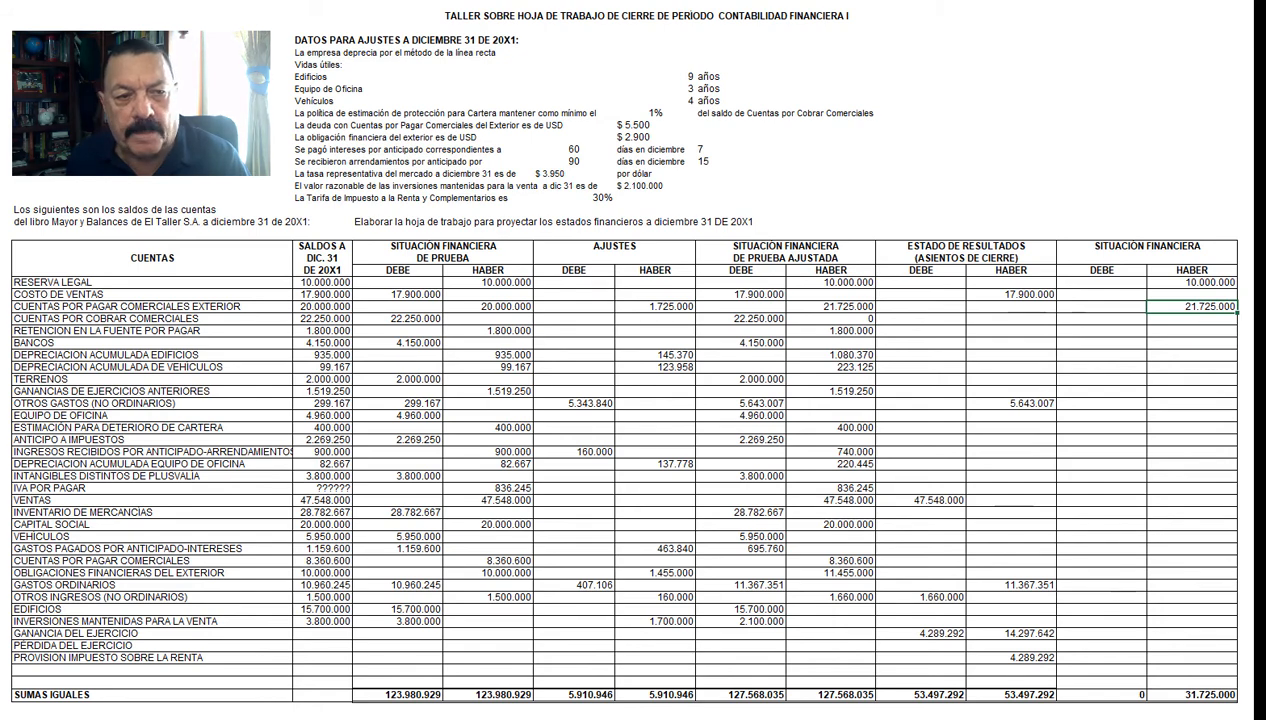
# Step: In the final Situación Financiera, carry Cuentas por cobrar 22.250.000 and Bancos 4.150.000 to Debe, Retención en la fuente 1.800.000 and Depreciación acumulada edificios 1.080.370 to Haber
pyautogui.hotkey('ctrl', 'y')
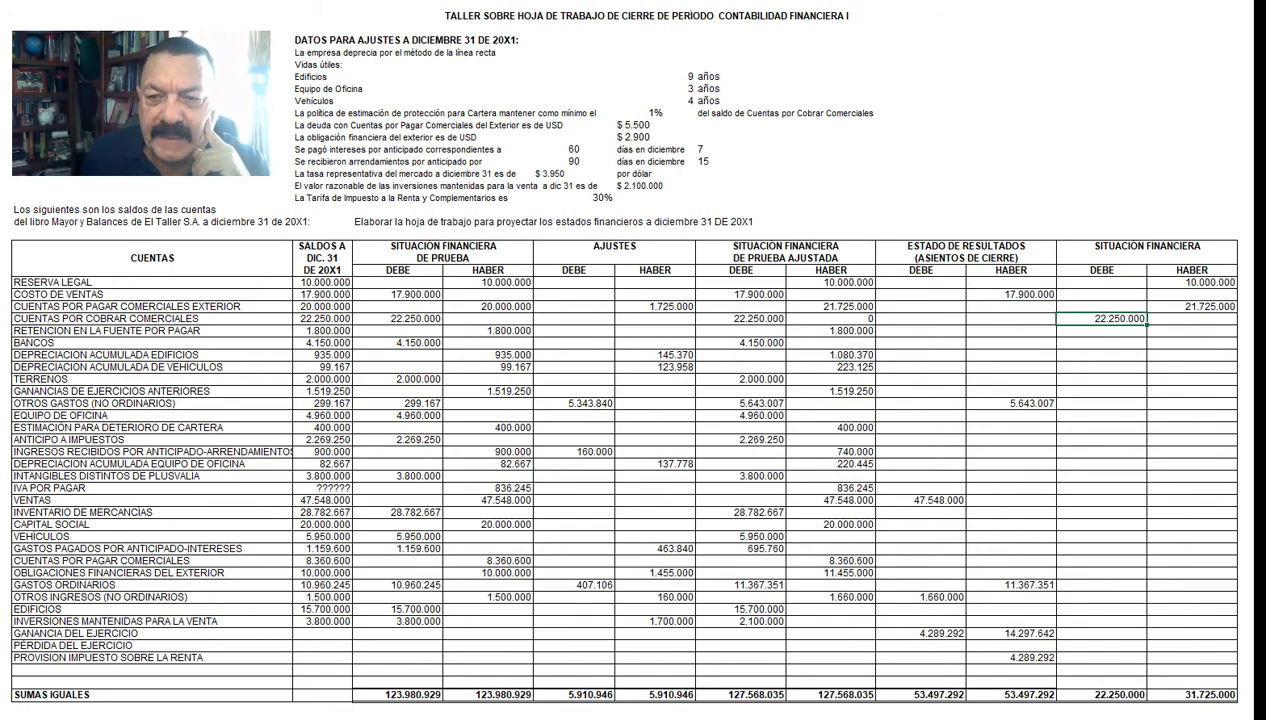
pyautogui.hotkey('ctrl', 'y')
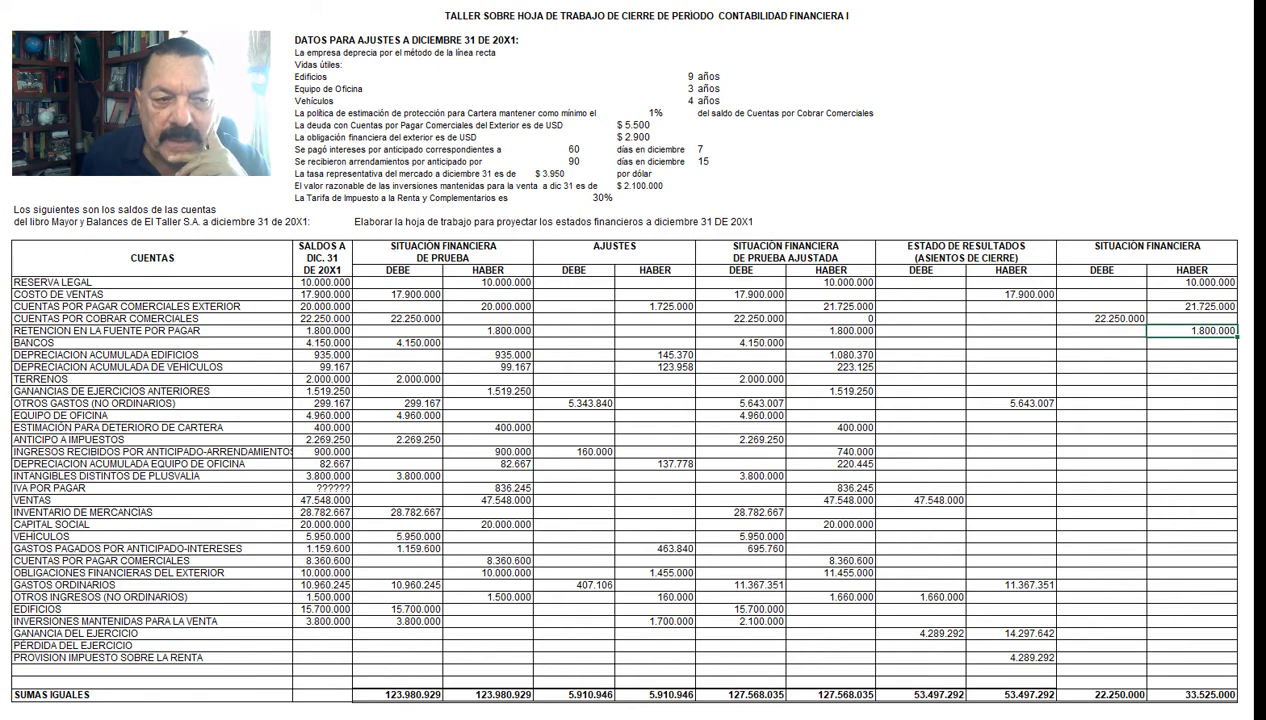
pyautogui.hotkey('ctrl', 'y')
pyautogui.hotkey('ctrl', 'y')
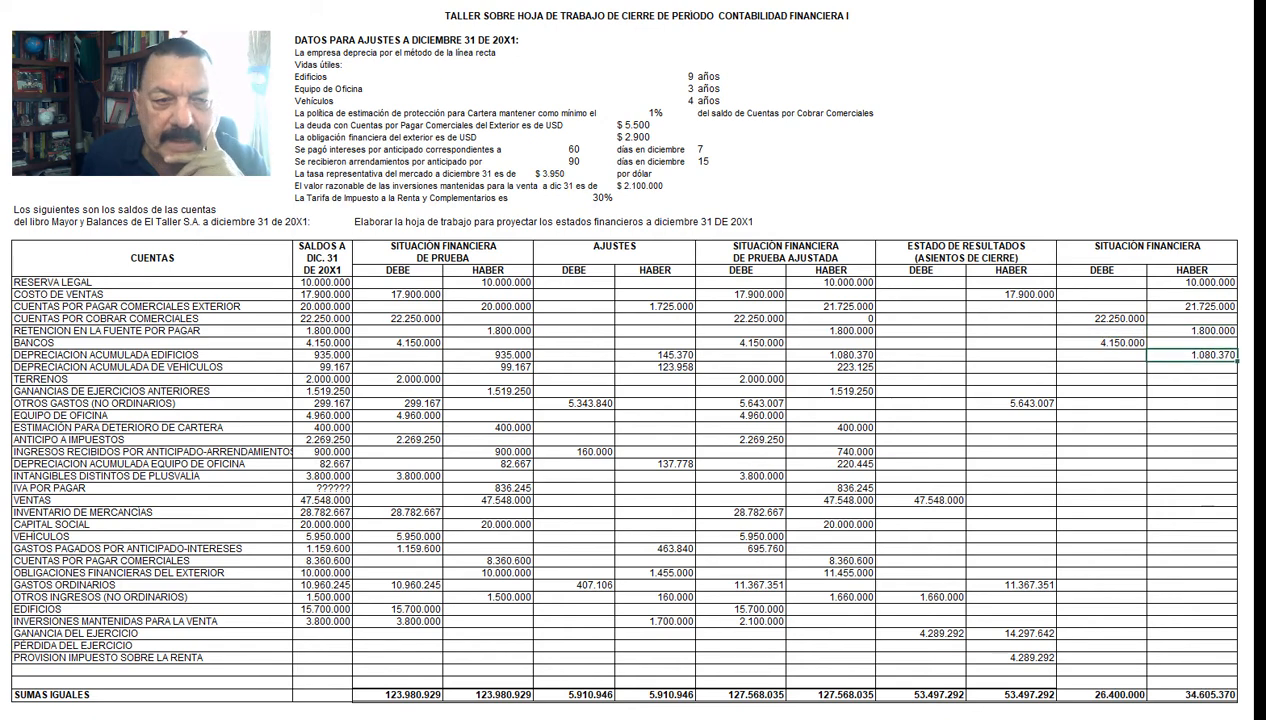
# Step: Carry Terrenos 2.000.000 and Equipo de oficina 4.960.000 into final Debe, and Depreciación acumulada vehículos 223.125 and Ganancias de ejercicios anteriores 1.519.250 into final Haber
pyautogui.hotkey('ctrl', 'y')
pyautogui.hotkey('ctrl', 'y')
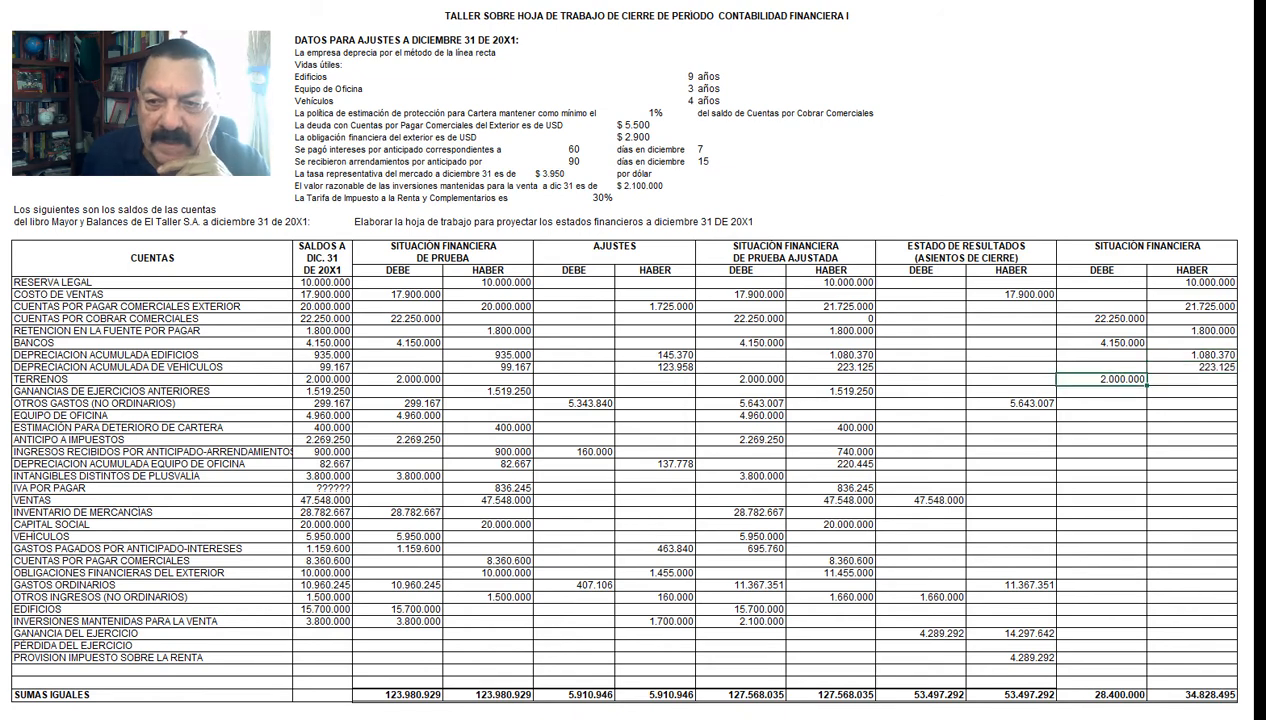
pyautogui.hotkey('ctrl', 'y')
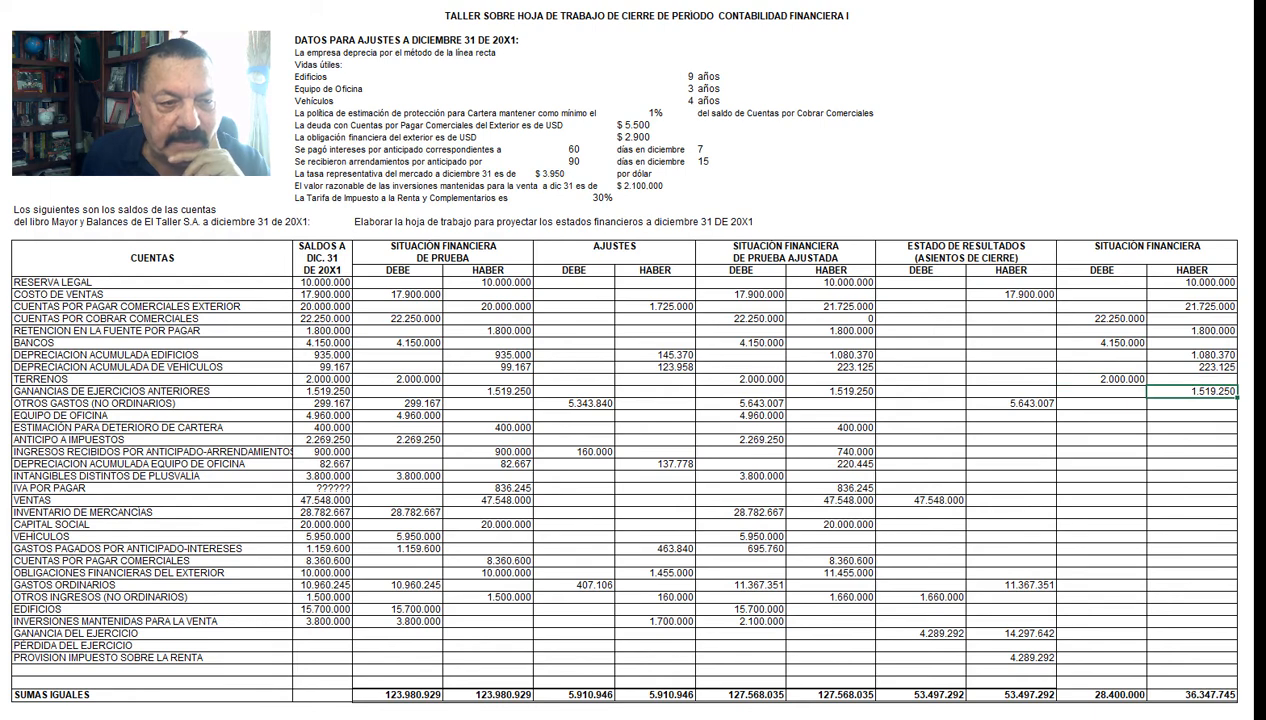
pyautogui.hotkey('ctrl', 'y')
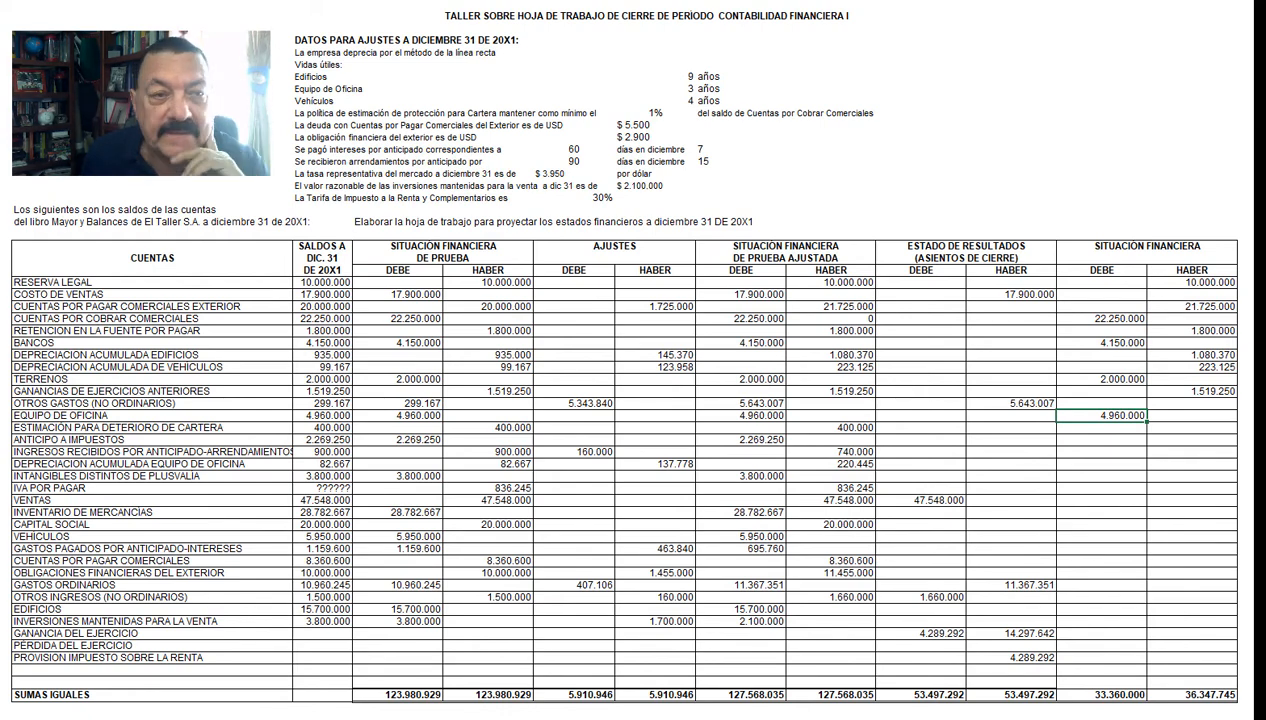
# Step: Carry Anticipo a impuestos 2.269.250 and Intangibles 3.800.000 into final Debe; Estimación deterioro cartera 400.000, Ingresos anticipados 740.000 and Depreciación equipo de oficina 220.445 into final Haber
pyautogui.hotkey('ctrl', 'y')
pyautogui.hotkey('ctrl', 'y')
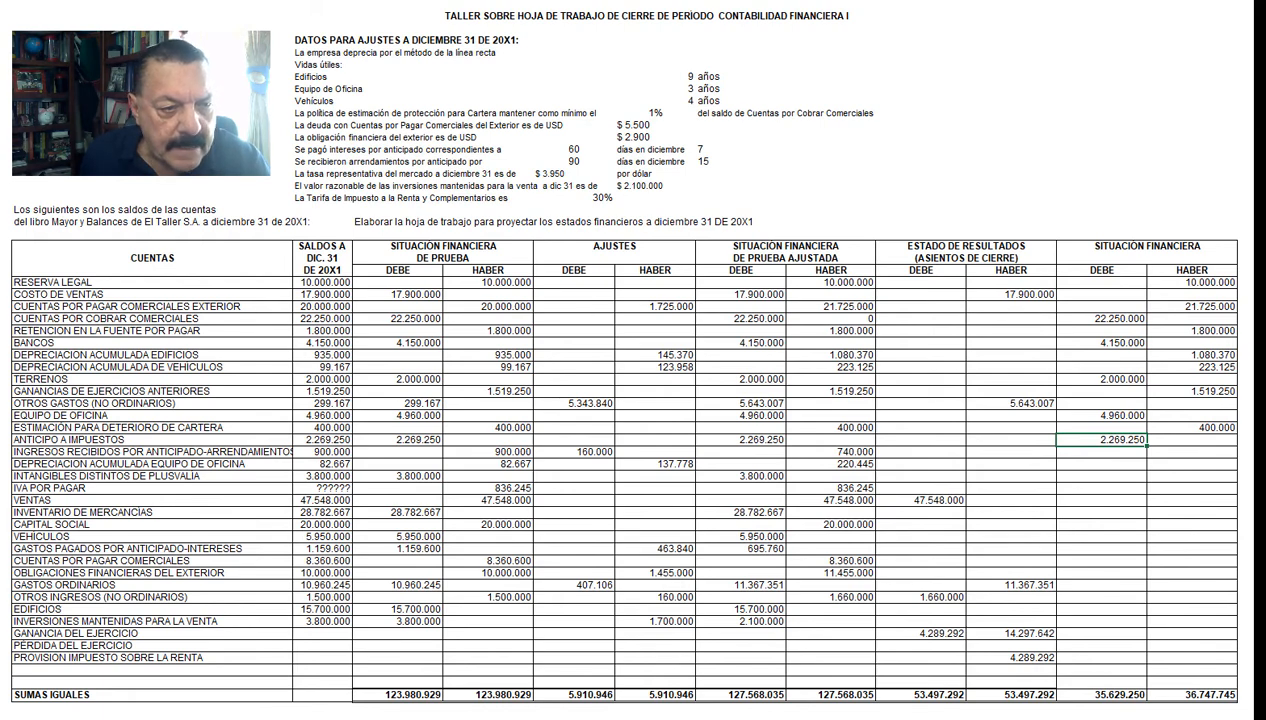
pyautogui.hotkey('ctrl', 'y')
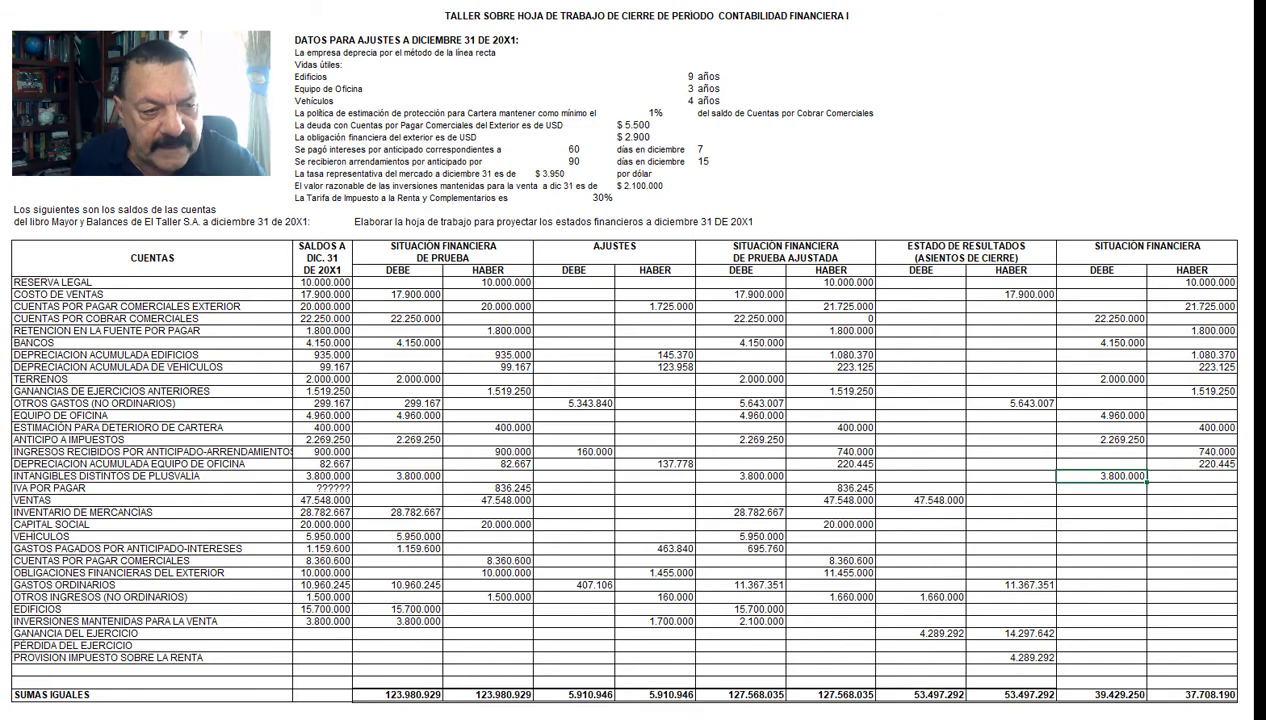
# Step: Carry Inventario de mercancías 28.782.667 and Vehículos 5.950.000 into final Debe, and IVA por pagar 836.245 and Capital social 20.000.000 into final Haber
pyautogui.hotkey('ctrl', 'y')
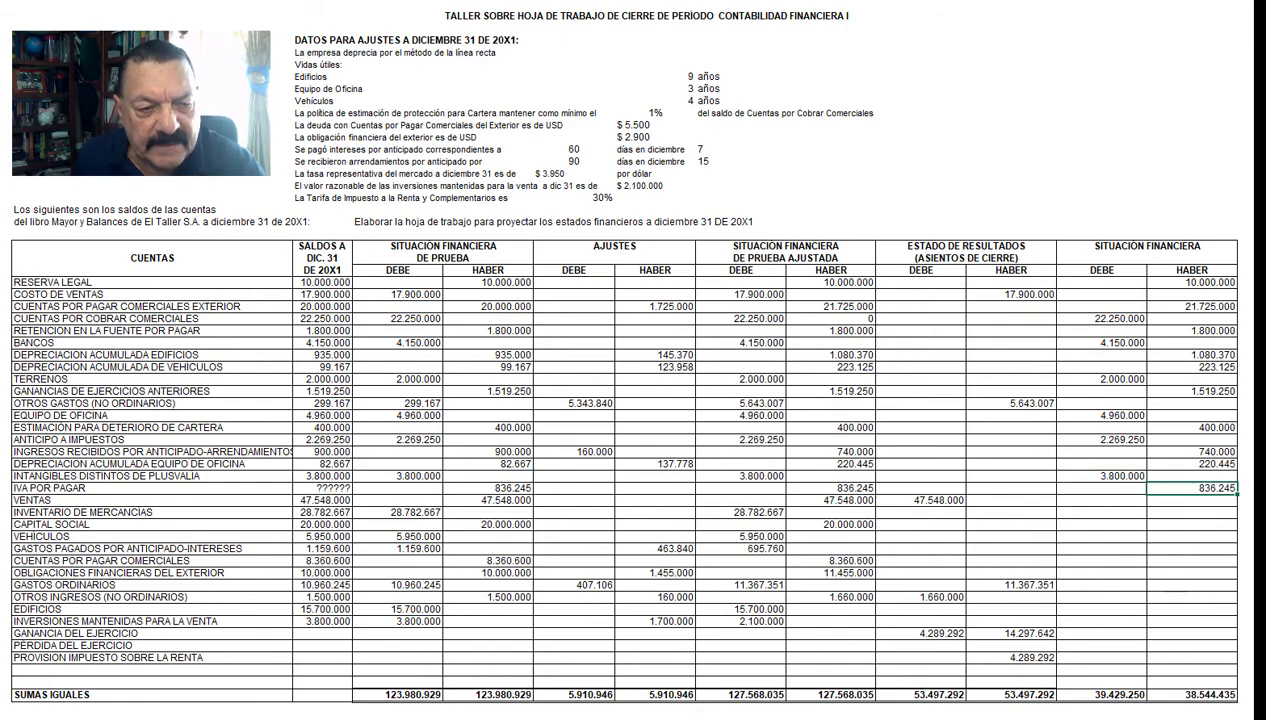
pyautogui.hotkey('ctrl', 'y')
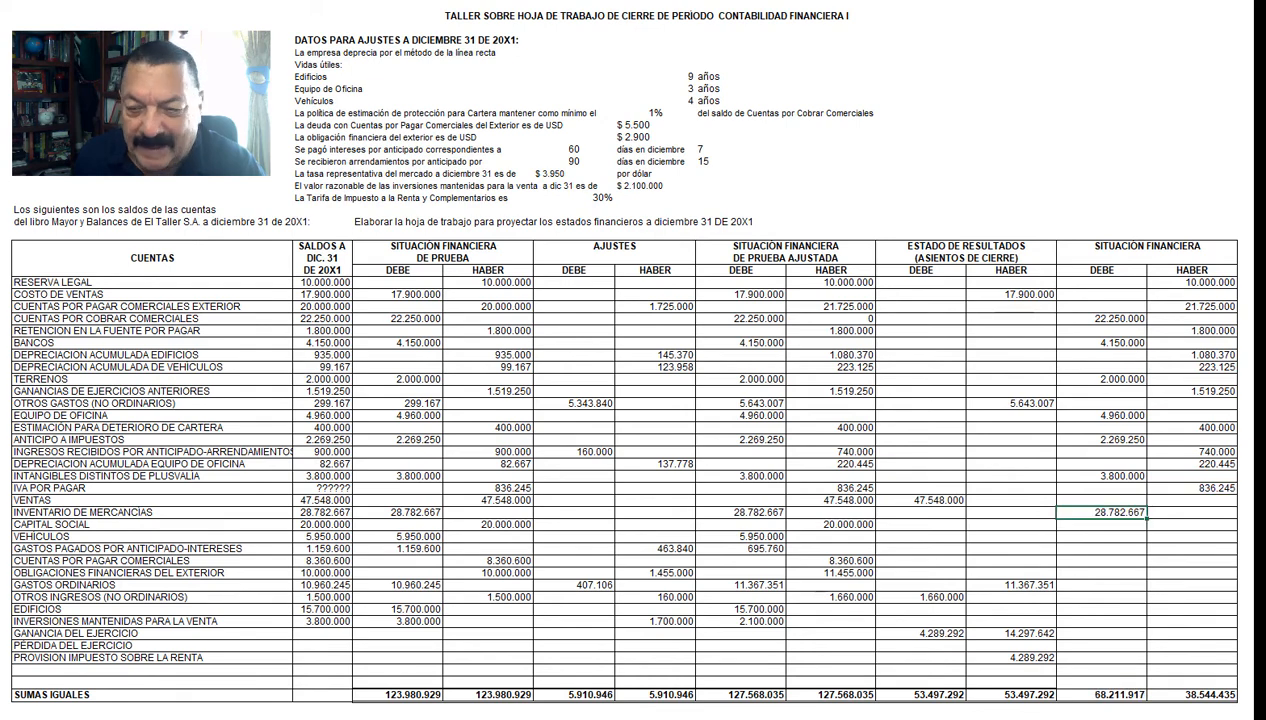
pyautogui.click(1192, 525)
pyautogui.write('20.000.000')
pyautogui.hotkey('ctrl', 'y')
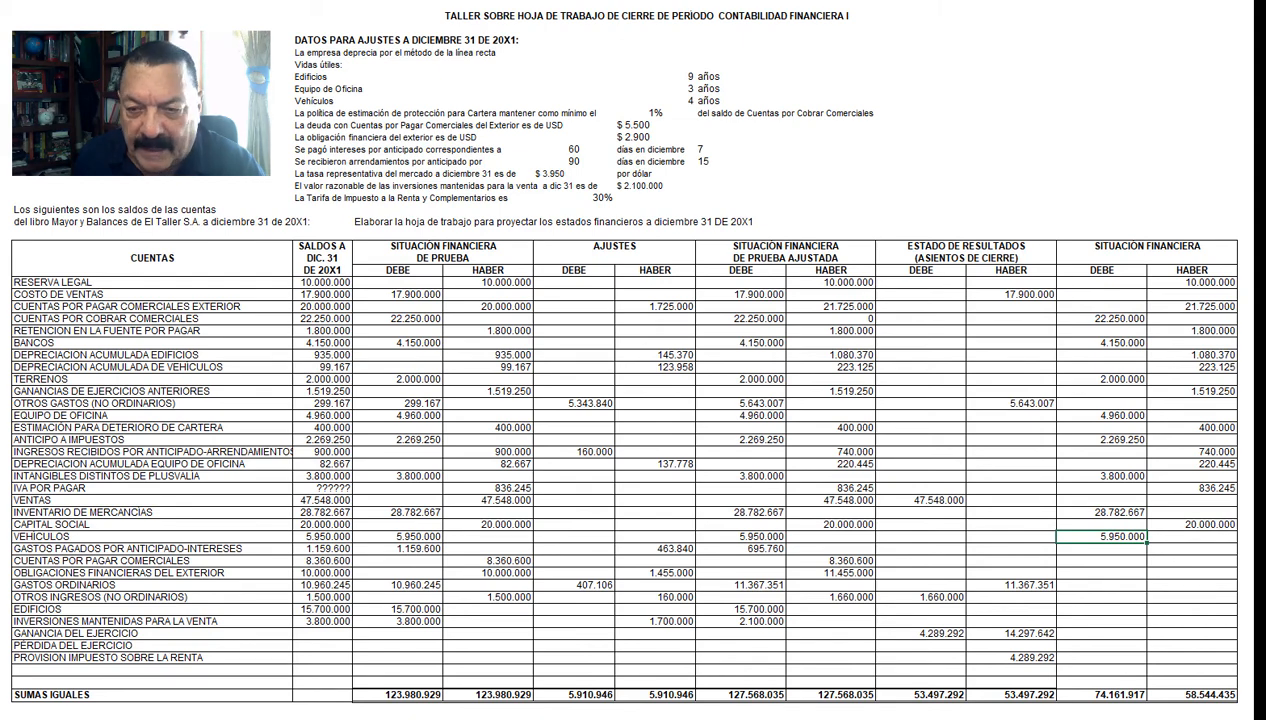
# Step: Carry Gastos pagados por anticipado 695.760 into final Debe, and Cuentas por pagar comerciales 8.360.600 and Obligaciones financieras del exterior 11.455.000 into final Haber
pyautogui.press('Down')
pyautogui.write('695.760')
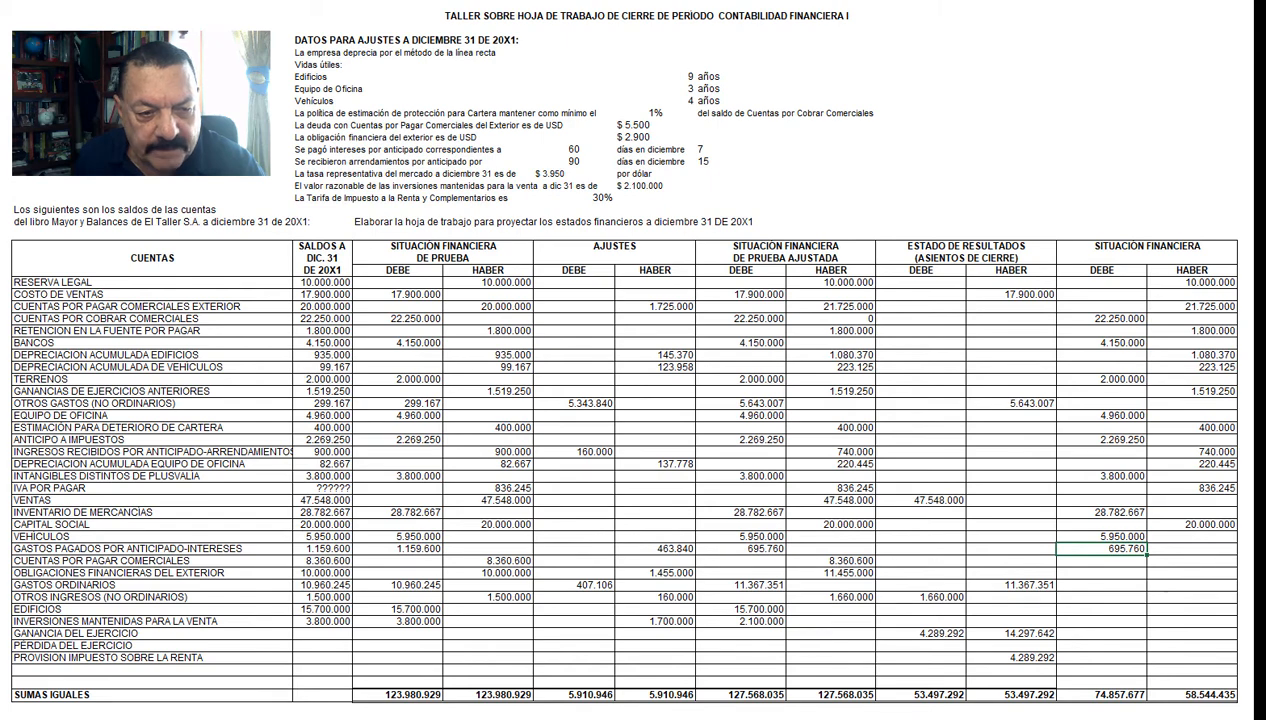
pyautogui.hotkey('ctrl', 'y')
pyautogui.press('Down')
pyautogui.write('11.455.000')
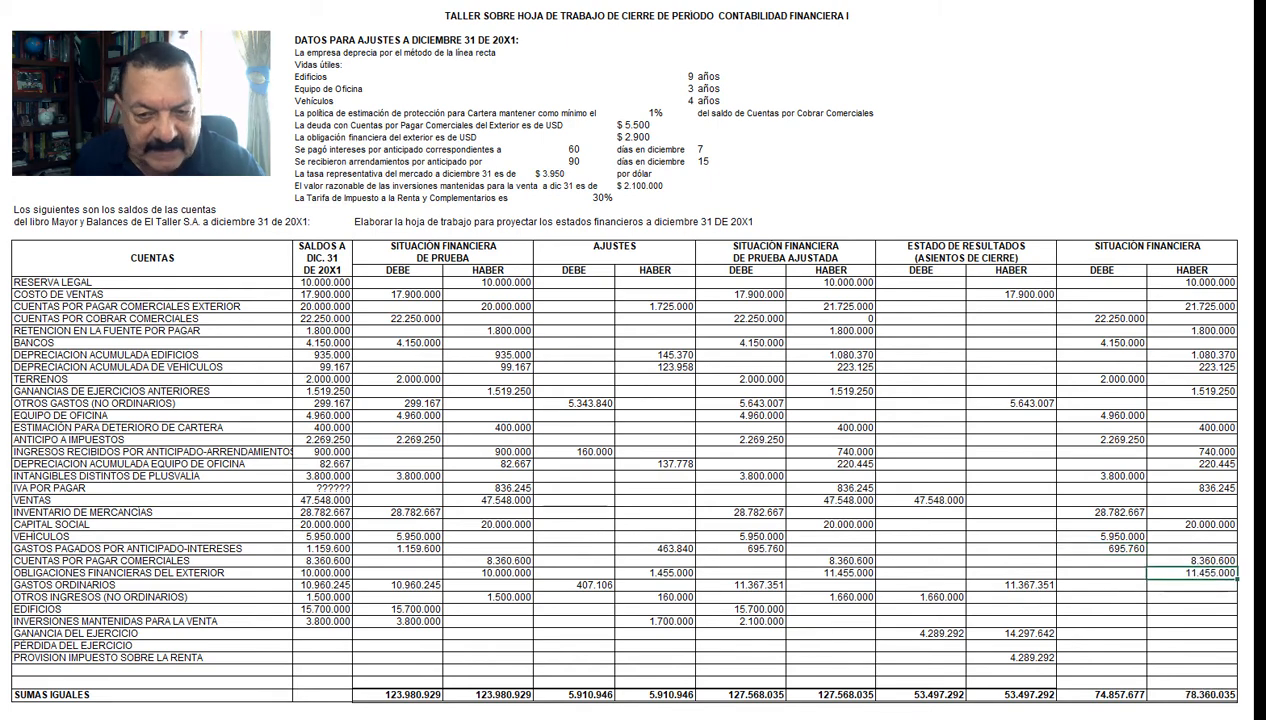
# Step: Carry Edificios 15.700.000 and Inversiones mantenidas para la venta 2.100.000 into the Debe column of the final Situación Financiera
pyautogui.hotkey('ctrl', 'y')
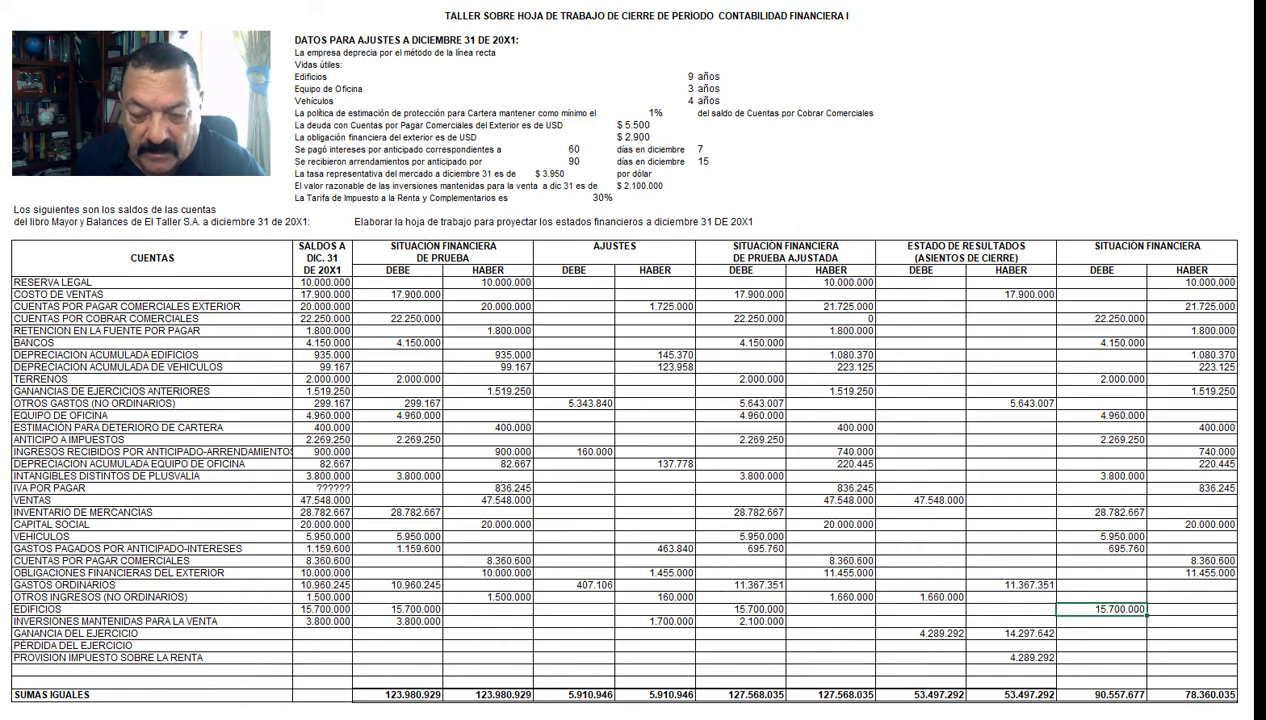
pyautogui.press('Down')
pyautogui.write('2.100.000')
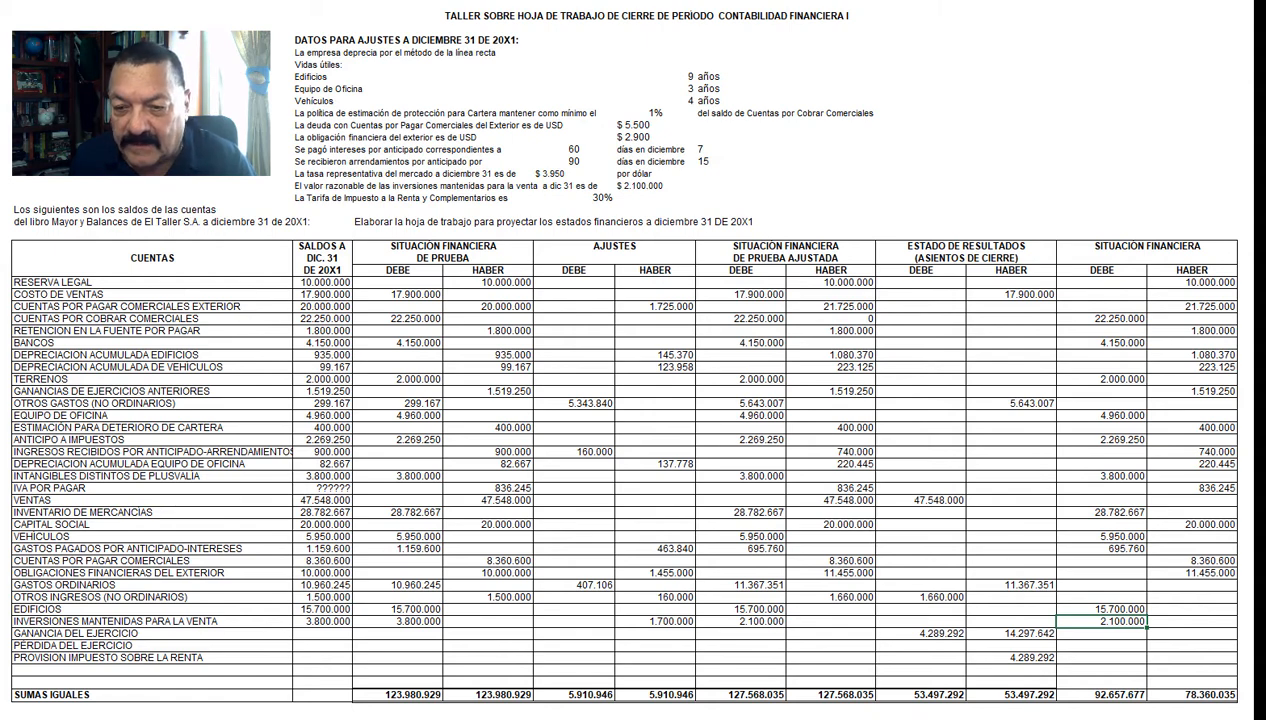
# Step: Enter Ganancia del ejercicio 10.008.350 and Provisión impuesto sobre la renta 4.289.292 in the Haber column of the final Situación Financiera
pyautogui.hotkey('ctrl', 'z')
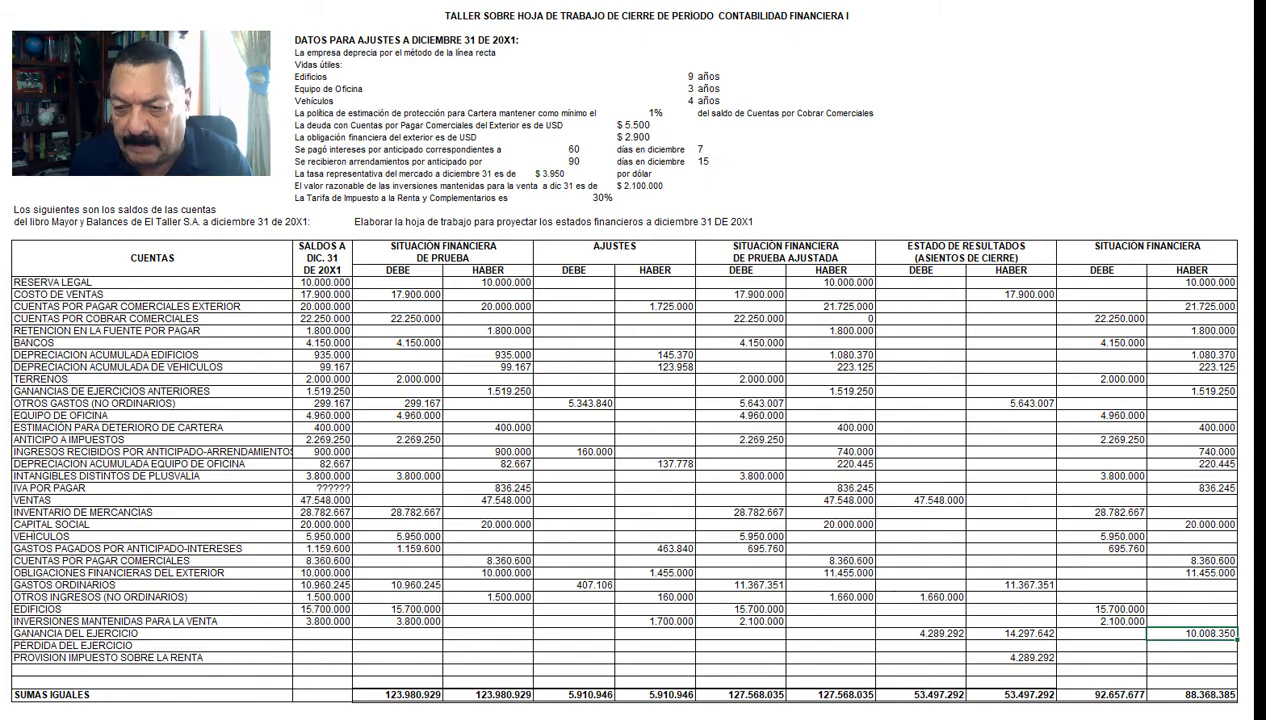
pyautogui.press('Down')
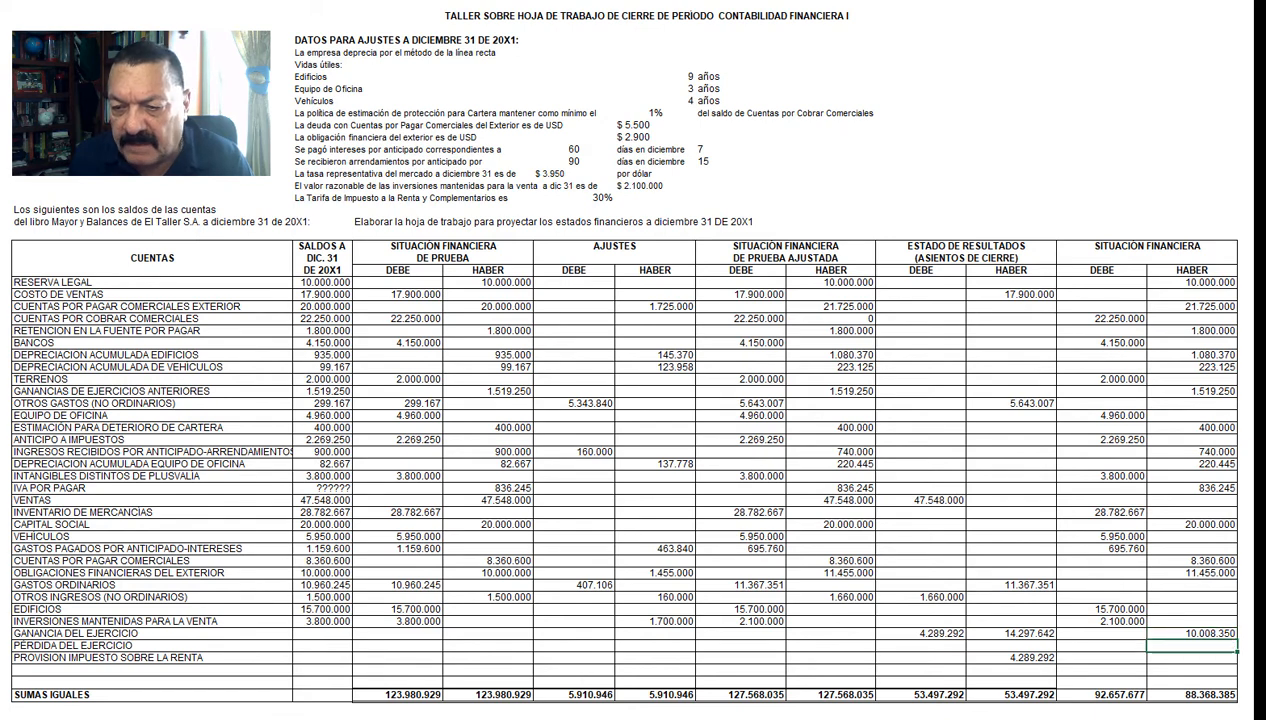
pyautogui.press('Down')
pyautogui.write('4.289.292')
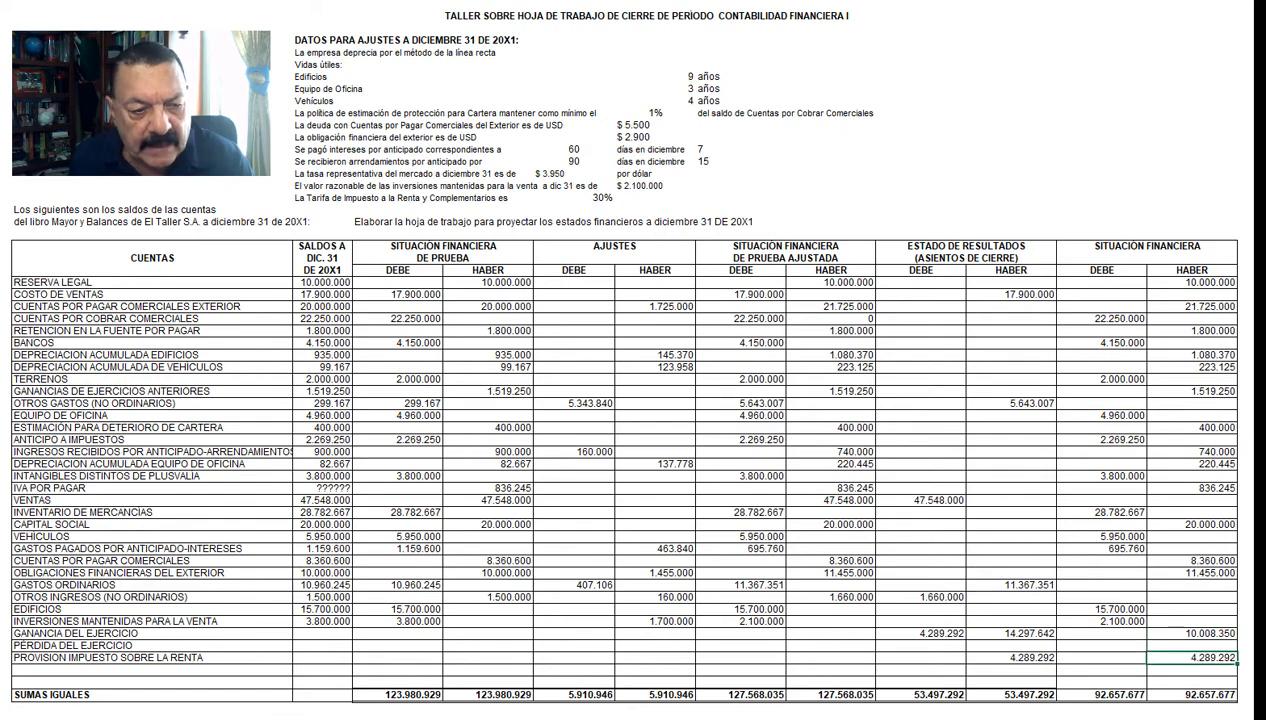